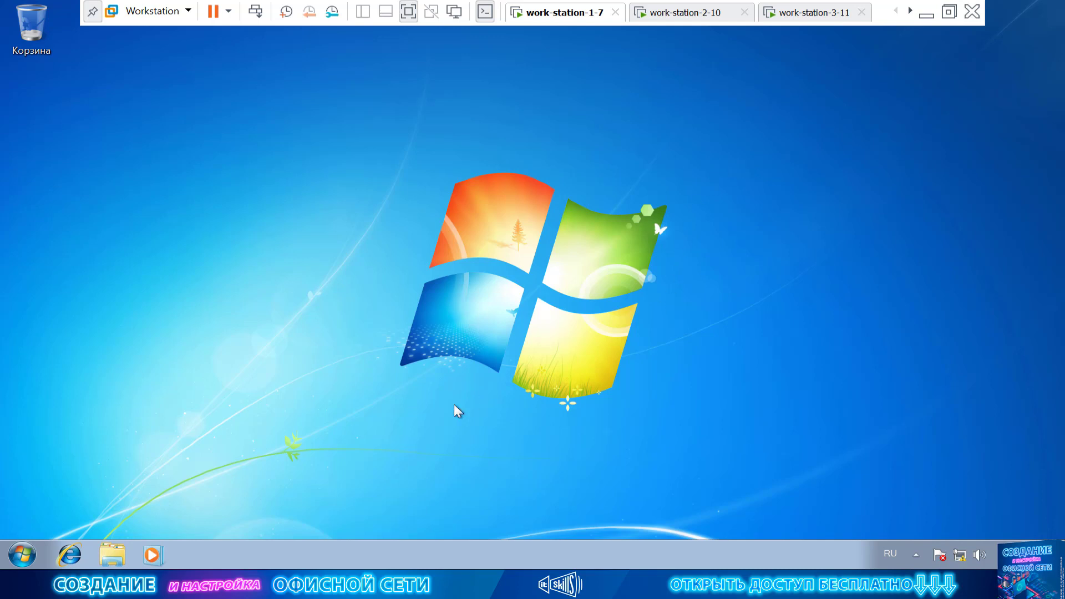
# Open the Network location in Windows Explorer and move the window clear of the virtual machine toolbar
pyautogui.click(110, 560)
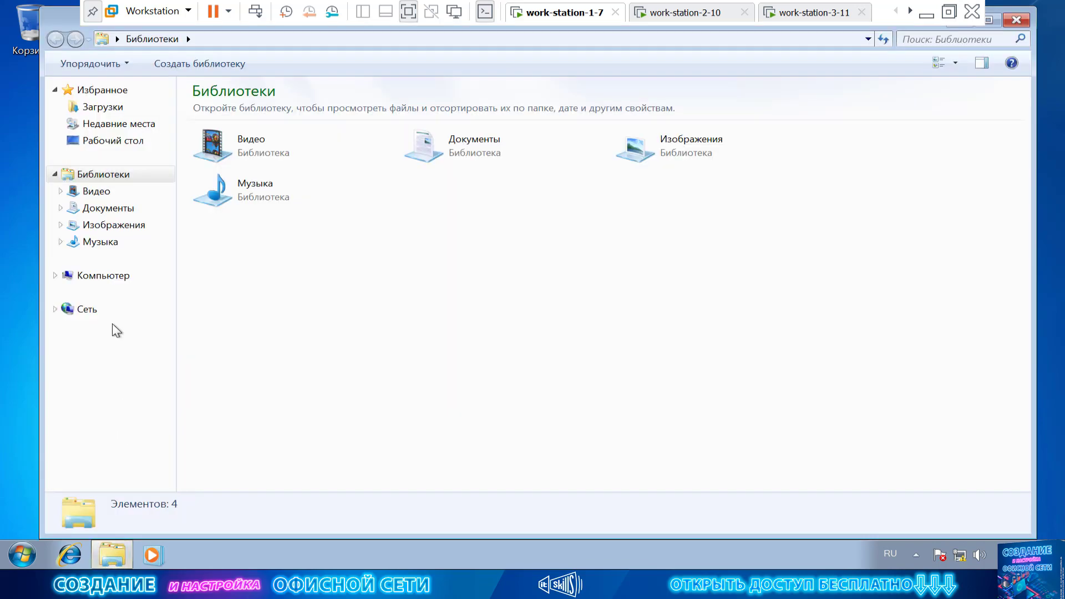
pyautogui.click(100, 310)
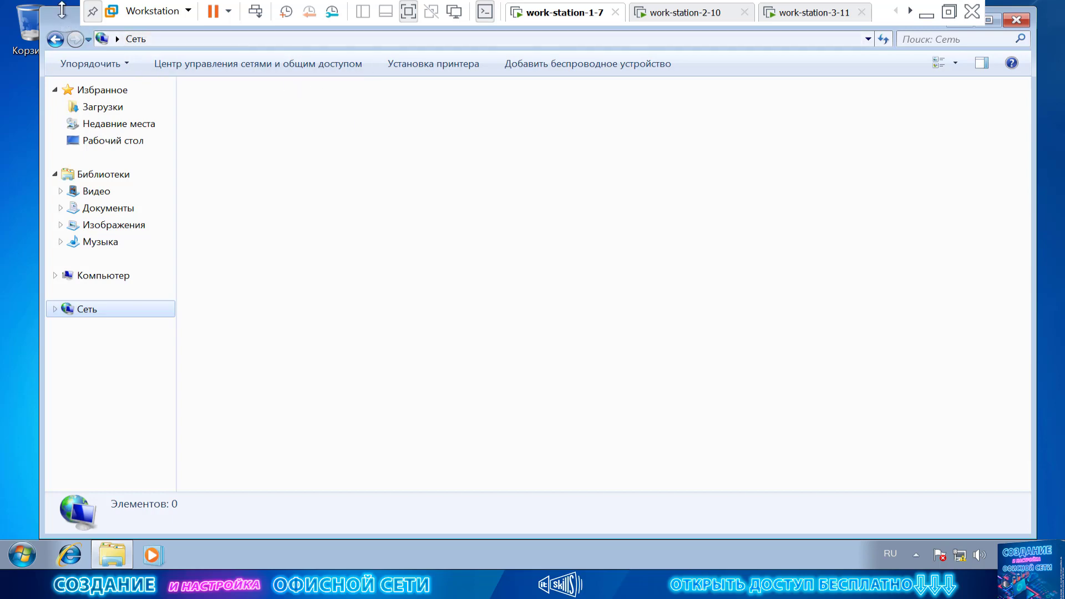
pyautogui.moveTo(61, 18); pyautogui.dragTo(124, 71)
# Try to open the network computer \\station-2-10 by its path, using the English input language
pyautogui.click(295, 83)
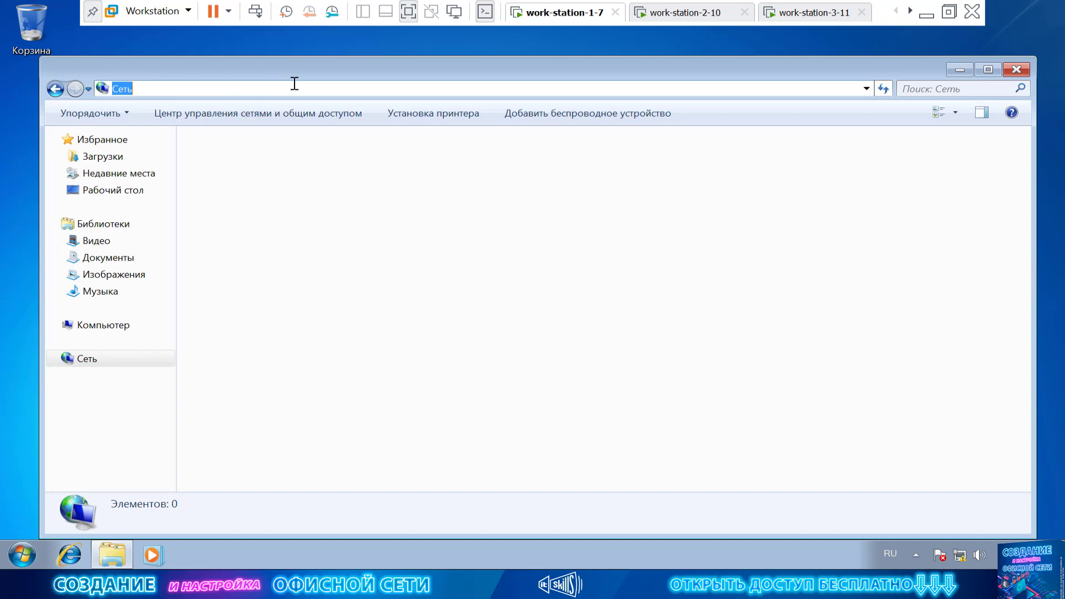
pyautogui.write('\\\\')
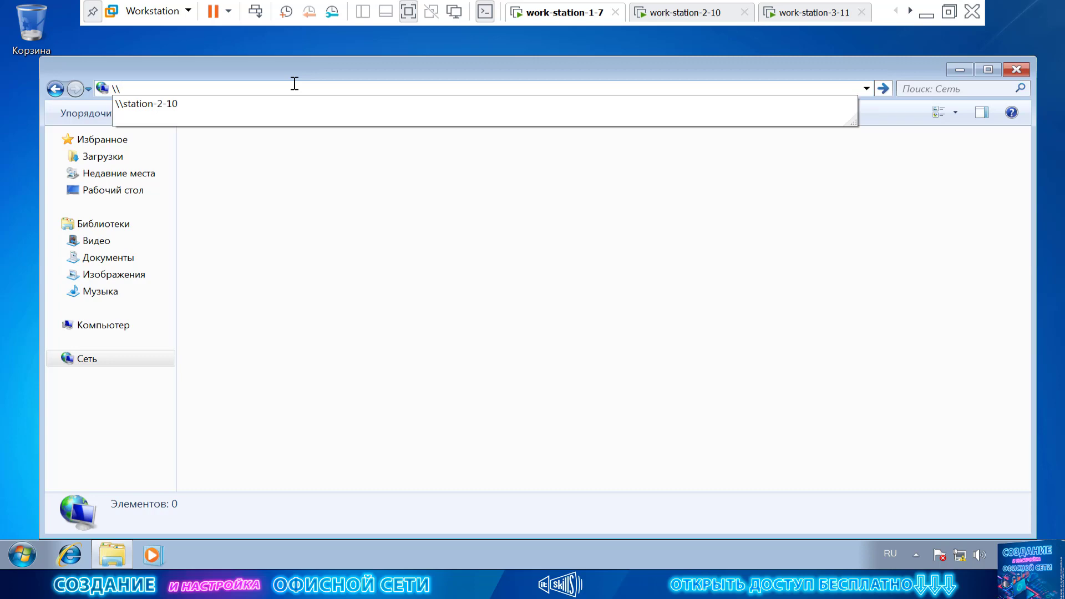
pyautogui.write('ыеф')
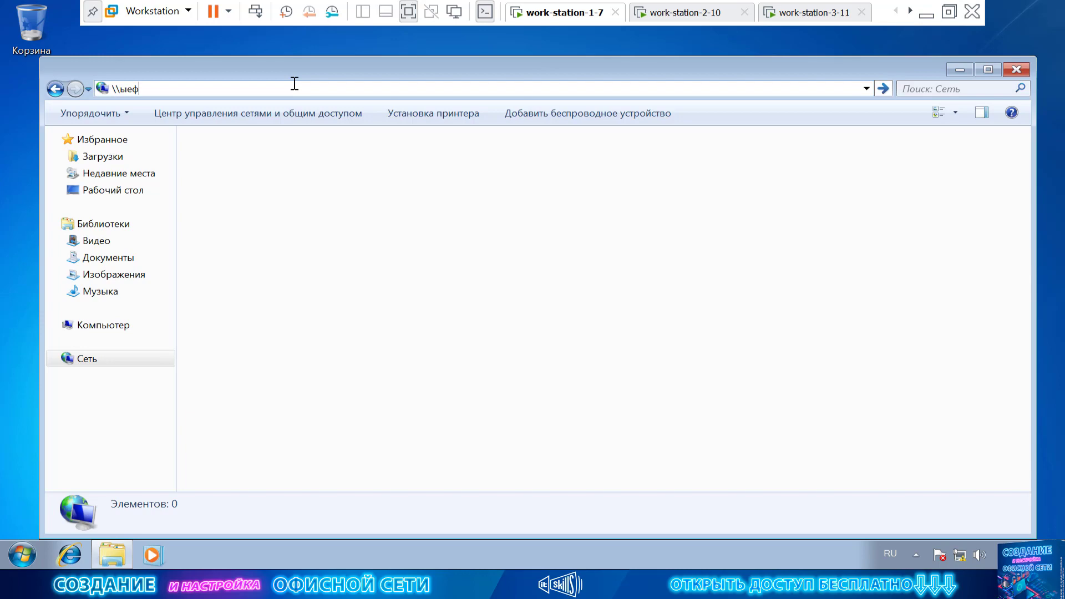
pyautogui.press('BackSpace')
pyautogui.press('BackSpace')
pyautogui.press('BackSpace')
pyautogui.hotkey('alt', 'shift')
pyautogui.write('s')
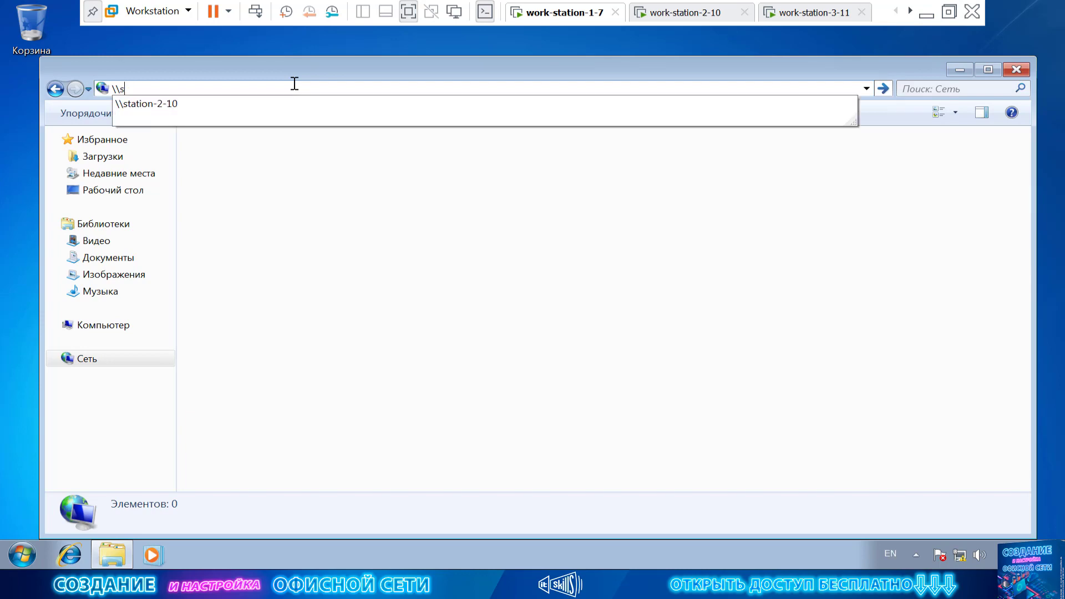
pyautogui.write('tation-2-10')
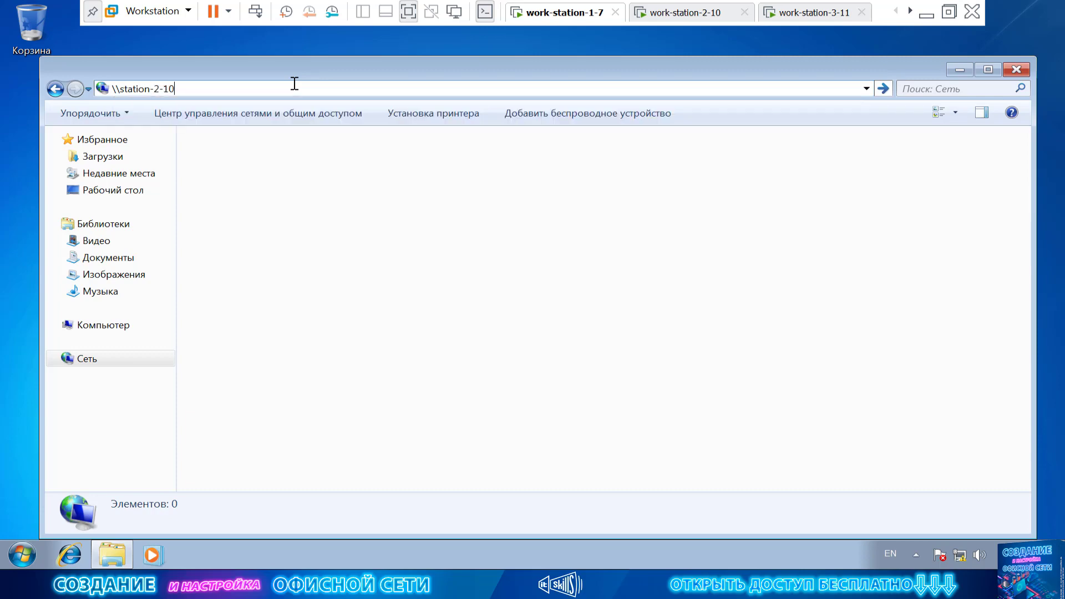
pyautogui.press('Return')
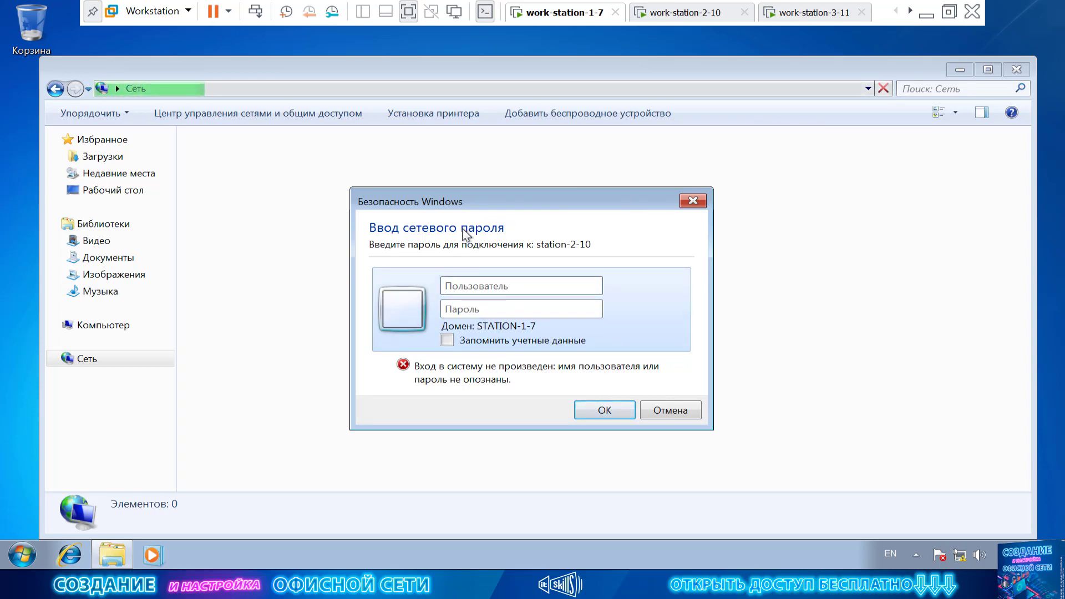
# Check the work-station-2-10 desktop and cancel the network password request on work-station-1-7
pyautogui.moveTo(482, 205); pyautogui.dragTo(466, 156)
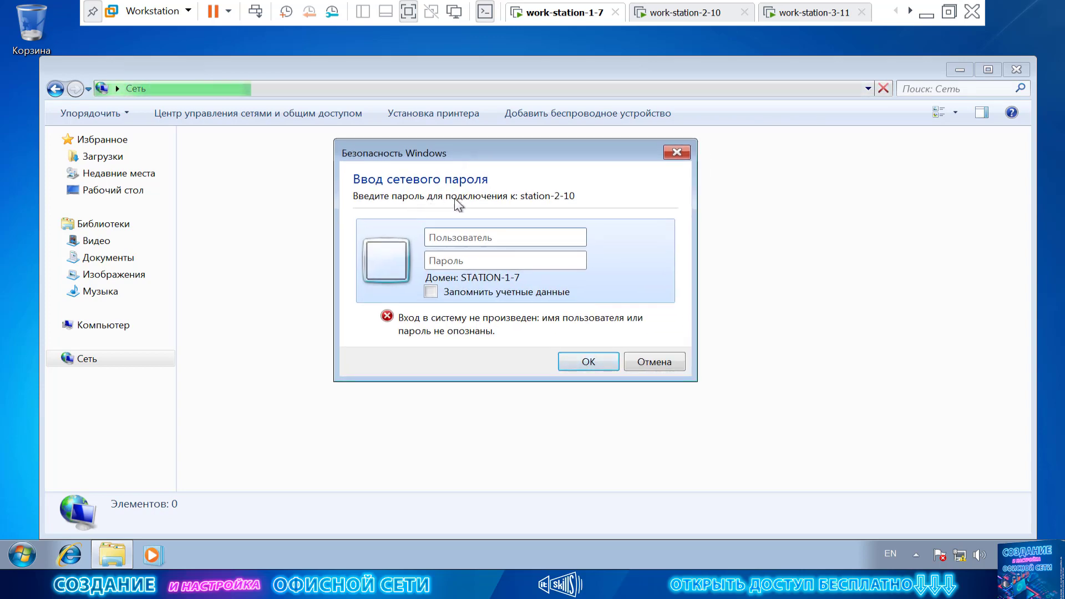
pyautogui.click(468, 260)
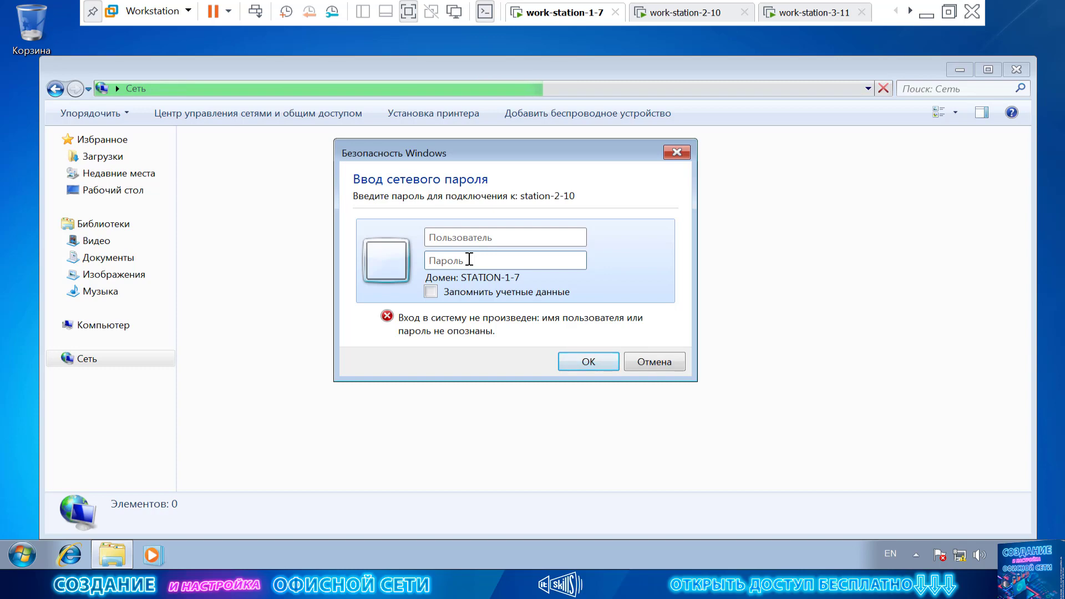
pyautogui.click(700, 13)
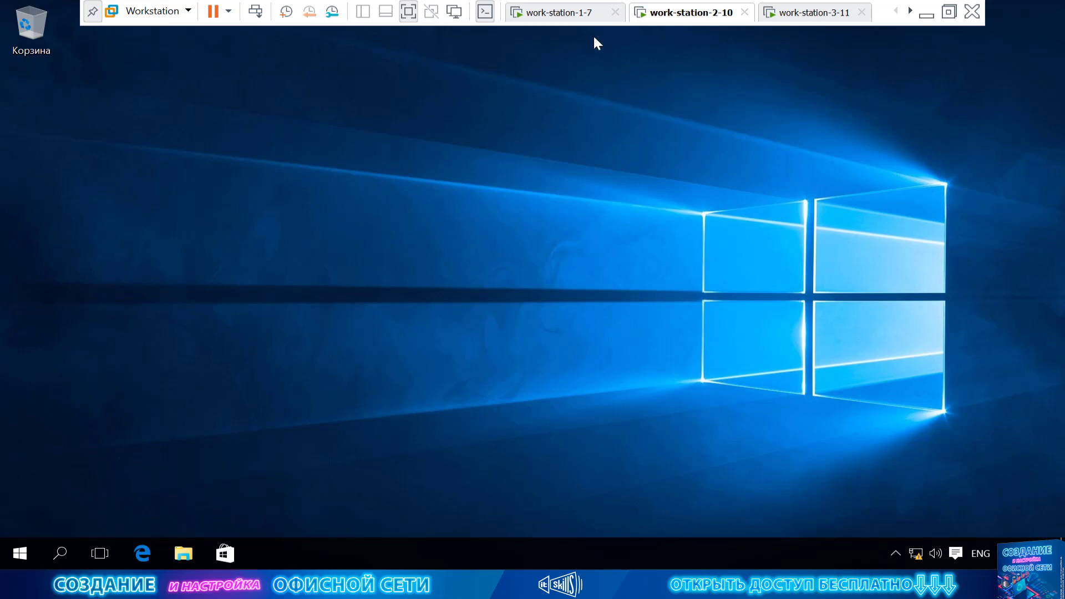
pyautogui.click(587, 16)
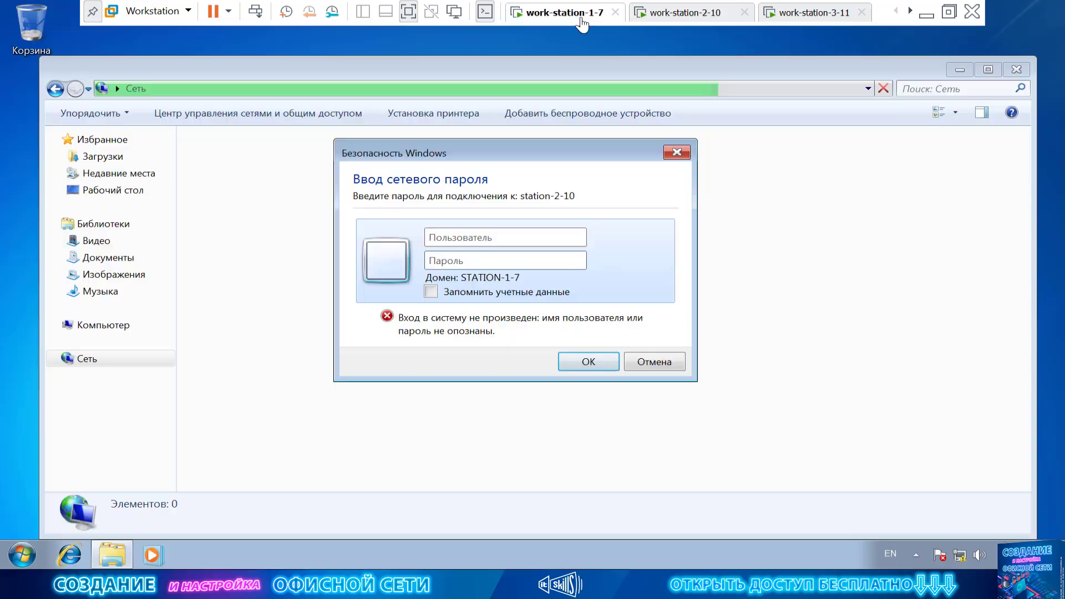
pyautogui.click(663, 362)
# Enter the network path \\station-3-11 in the Explorer address
pyautogui.click(200, 86)
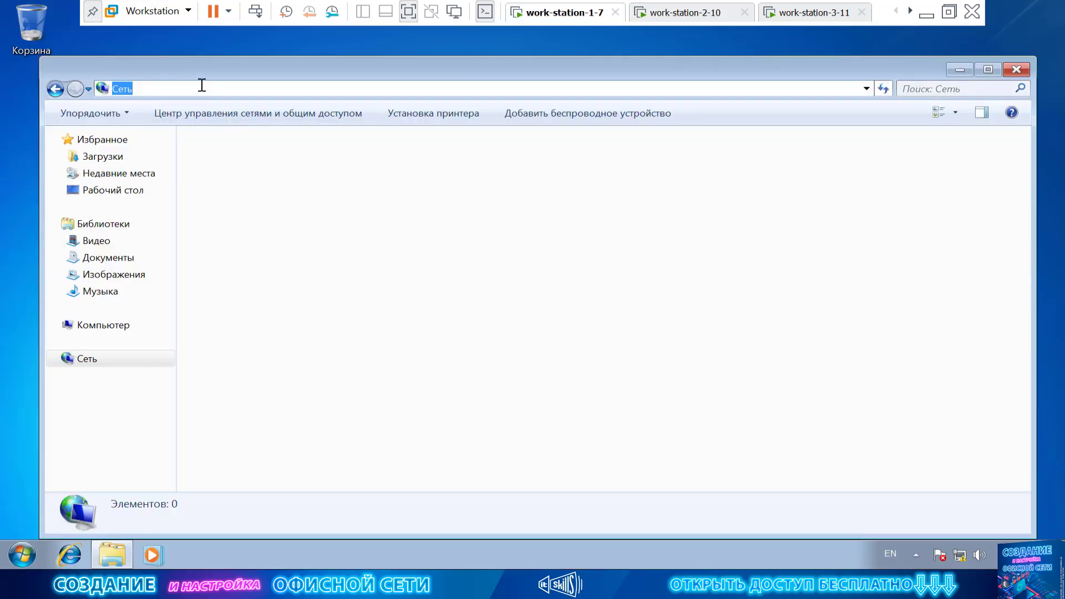
pyautogui.write('\\\\')
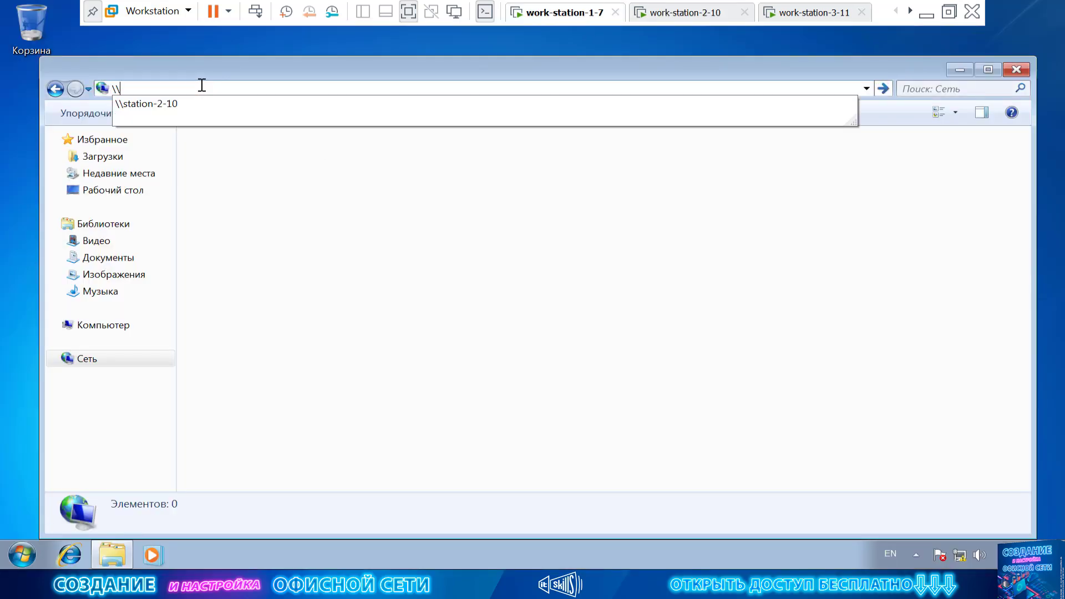
pyautogui.write('station-3-11')
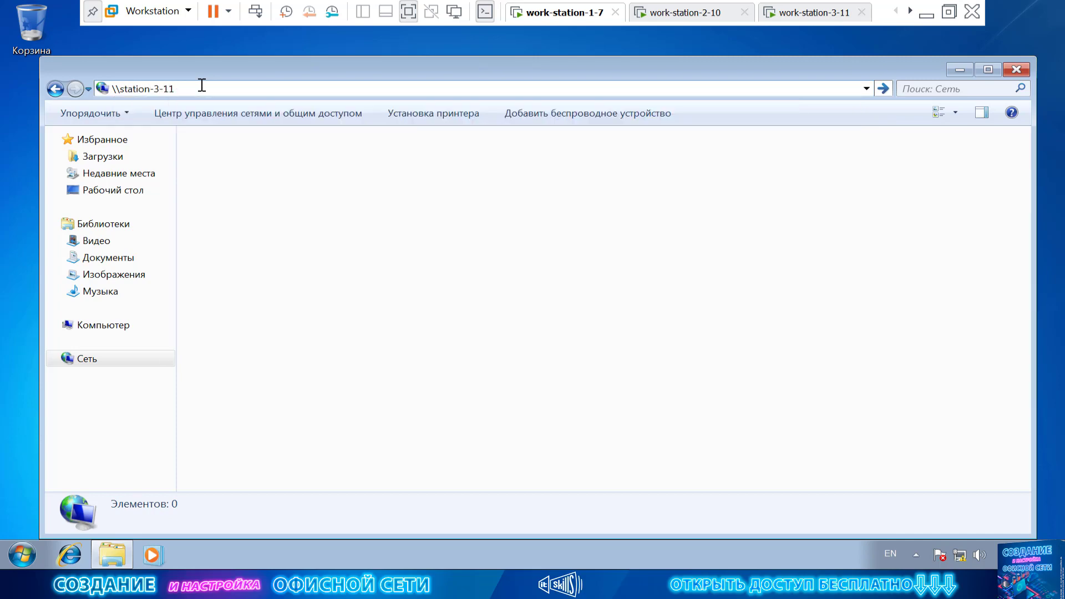
pyautogui.hotkey('ctrl', 'a')
# Ping 192.168.0.11 from a Command Prompt, review the replies, and close the console
pyautogui.press('super+r')
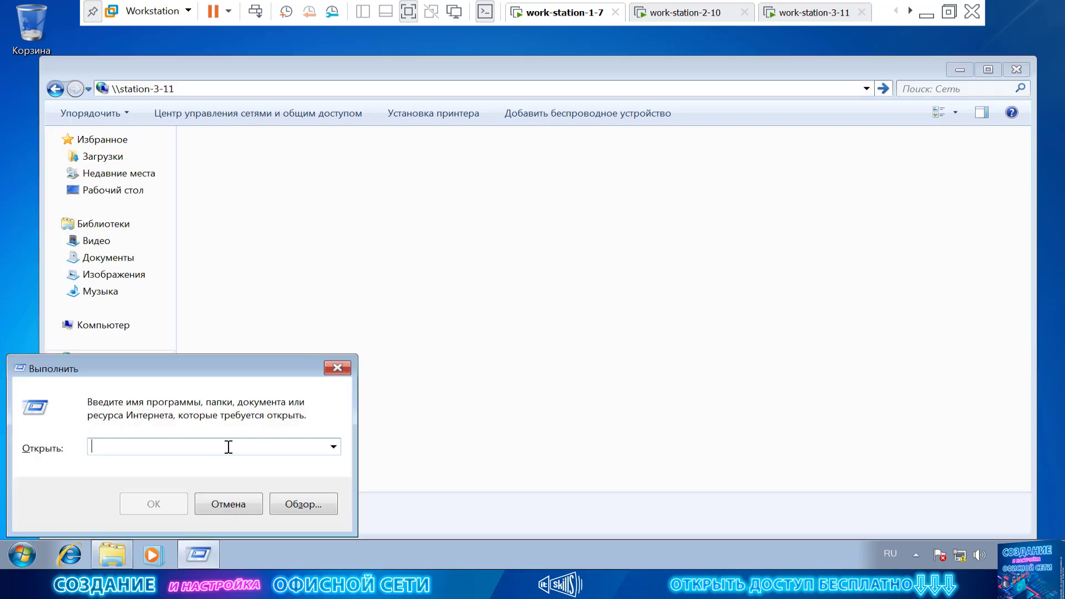
pyautogui.write('cmd')
pyautogui.press('Return')
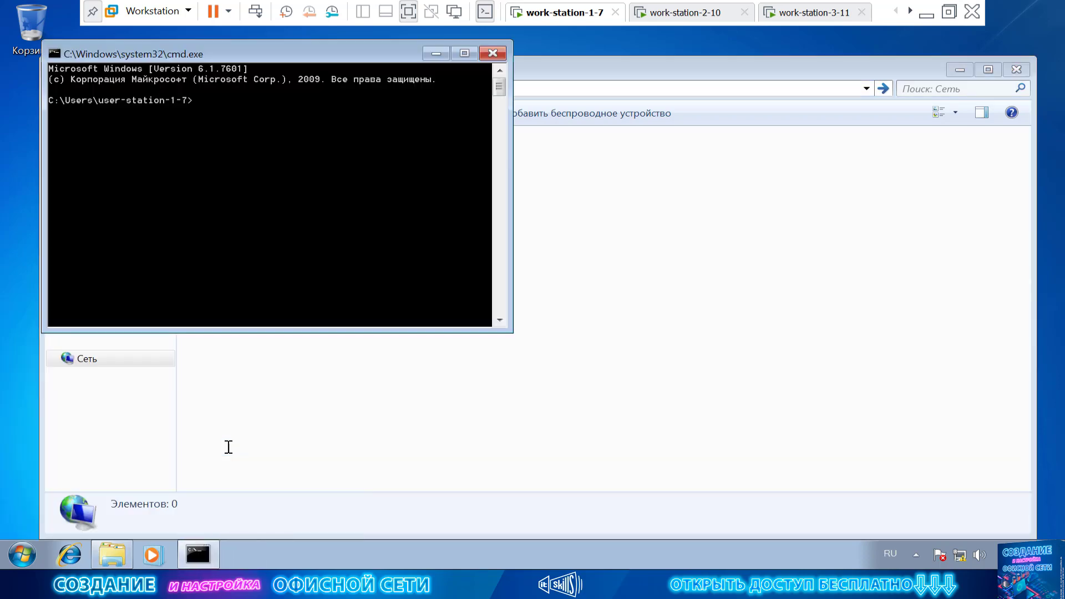
pyautogui.write('э')
pyautogui.press('BackSpace')
pyautogui.press('BackSpace')
pyautogui.write('ping 192.168.0')
pyautogui.press('Return')
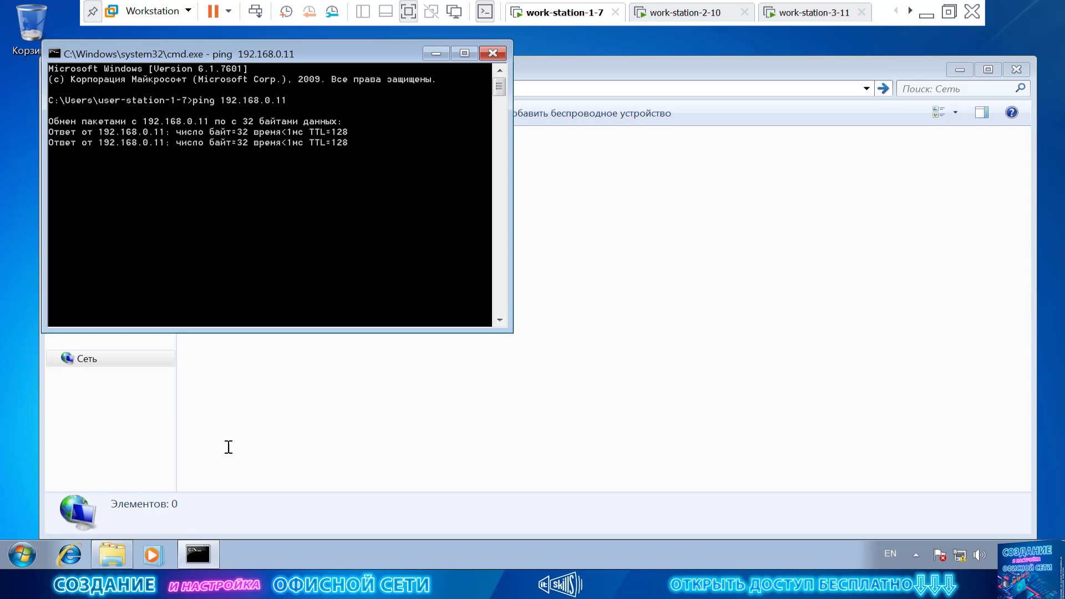
pyautogui.moveTo(325, 56); pyautogui.dragTo(546, 133)
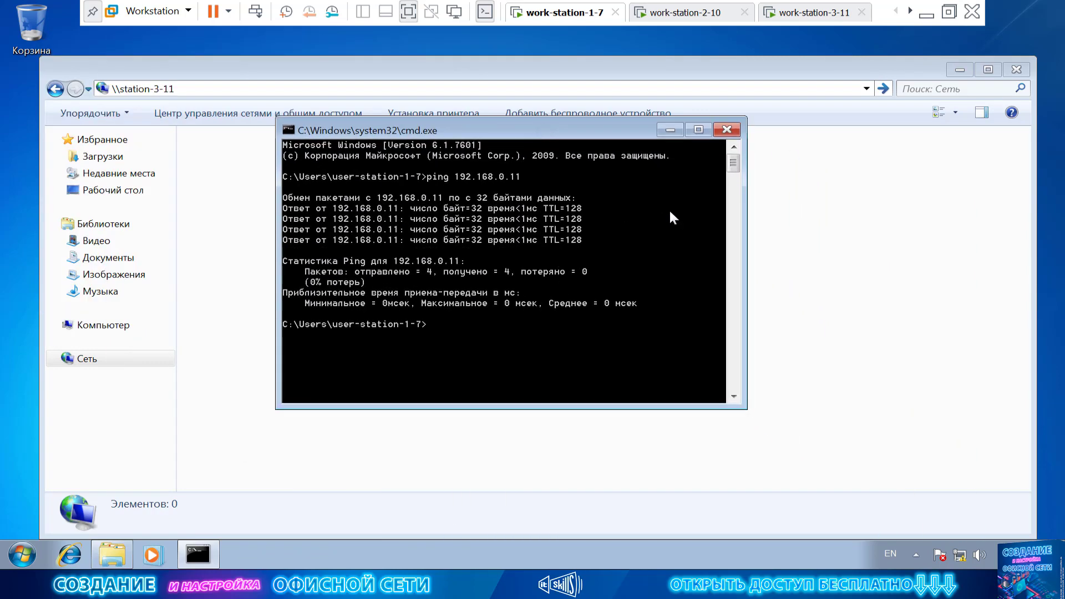
pyautogui.click(731, 130)
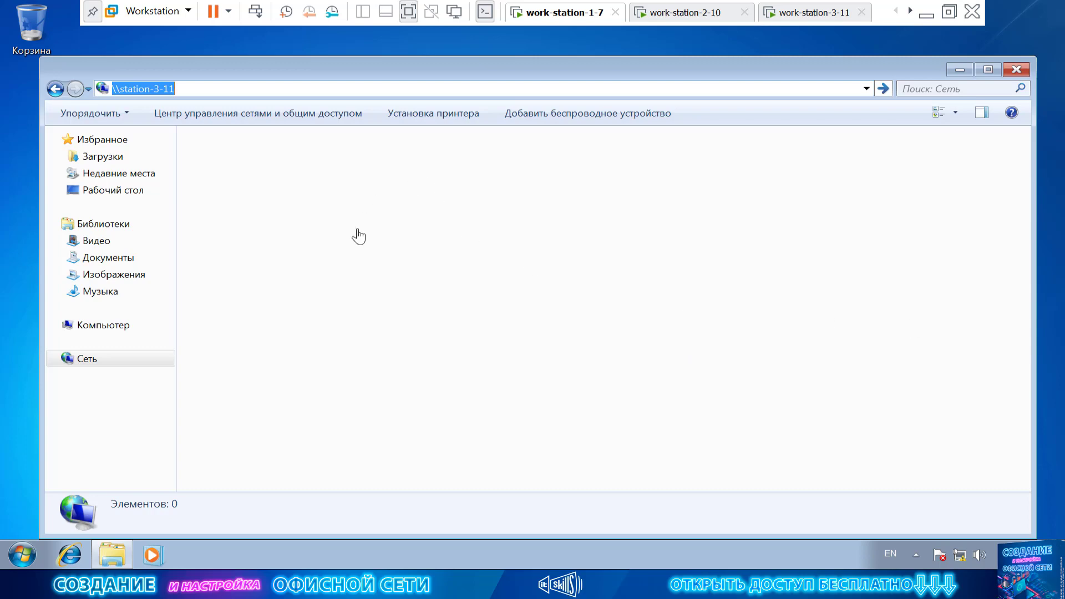
# Try to open \\station-3-11, examine the details of the network error, and dismiss it
pyautogui.moveTo(485, 74)
pyautogui.mouseDown()
pyautogui.moveTo(582, 126)
pyautogui.moveTo(395, 178)
pyautogui.moveTo(428, 157)
pyautogui.moveTo(464, 69)
pyautogui.mouseUp()
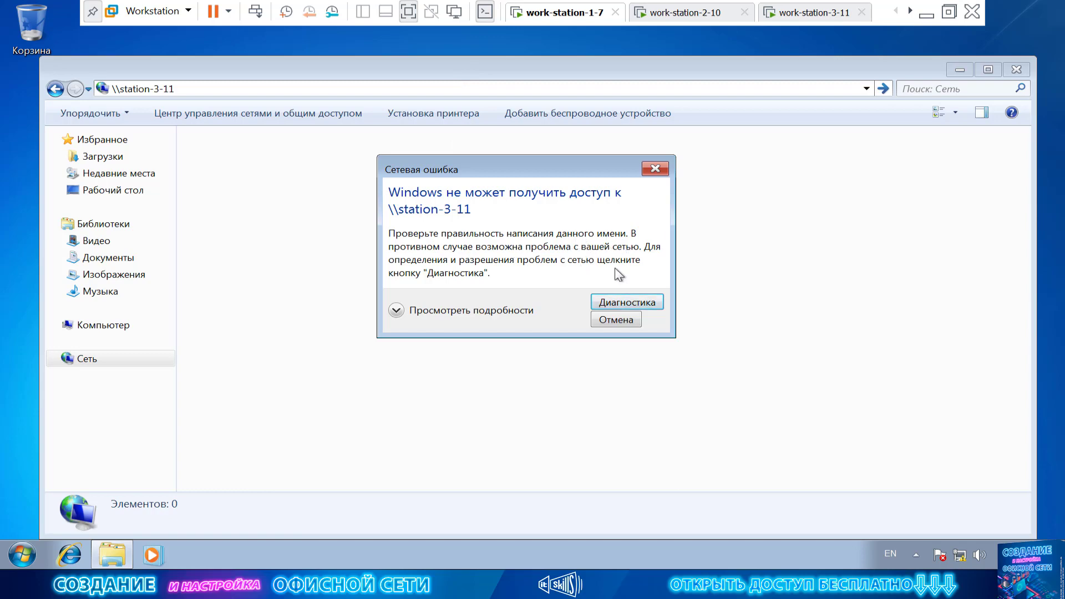
pyautogui.click(432, 309)
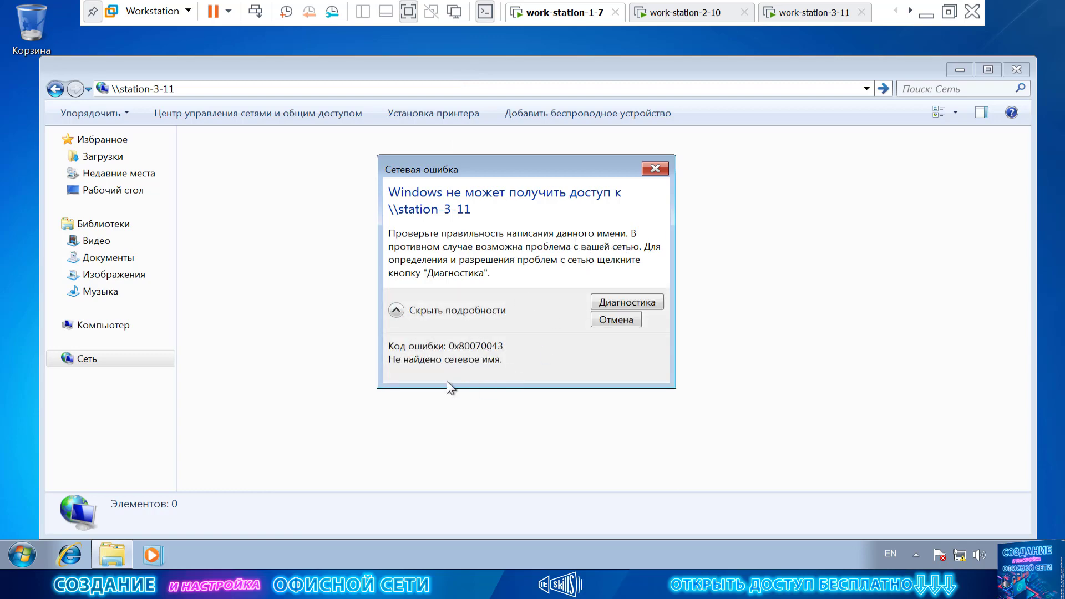
pyautogui.click(451, 305)
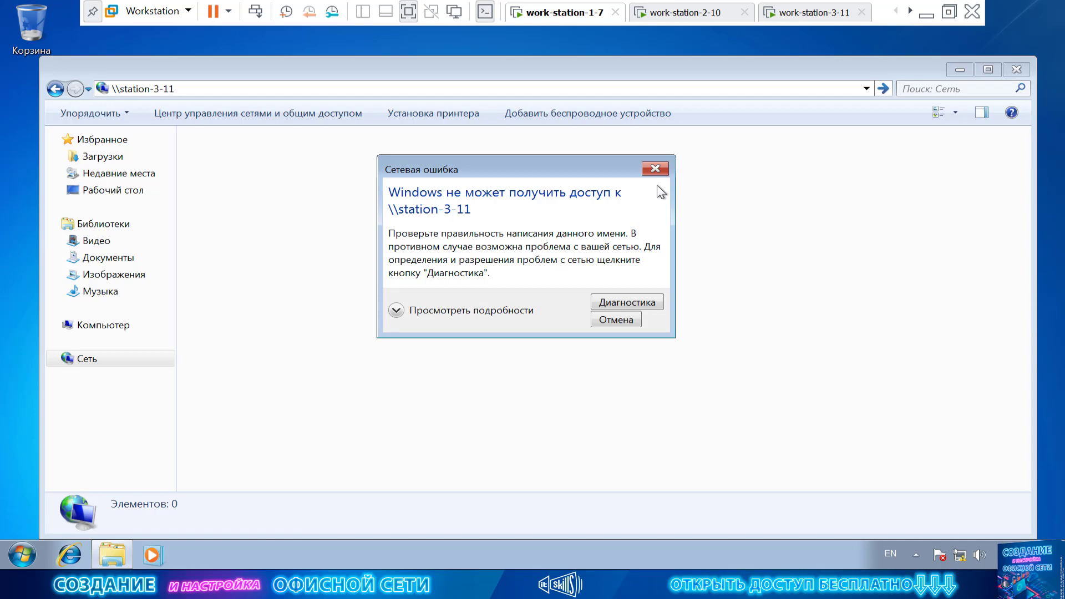
pyautogui.click(656, 169)
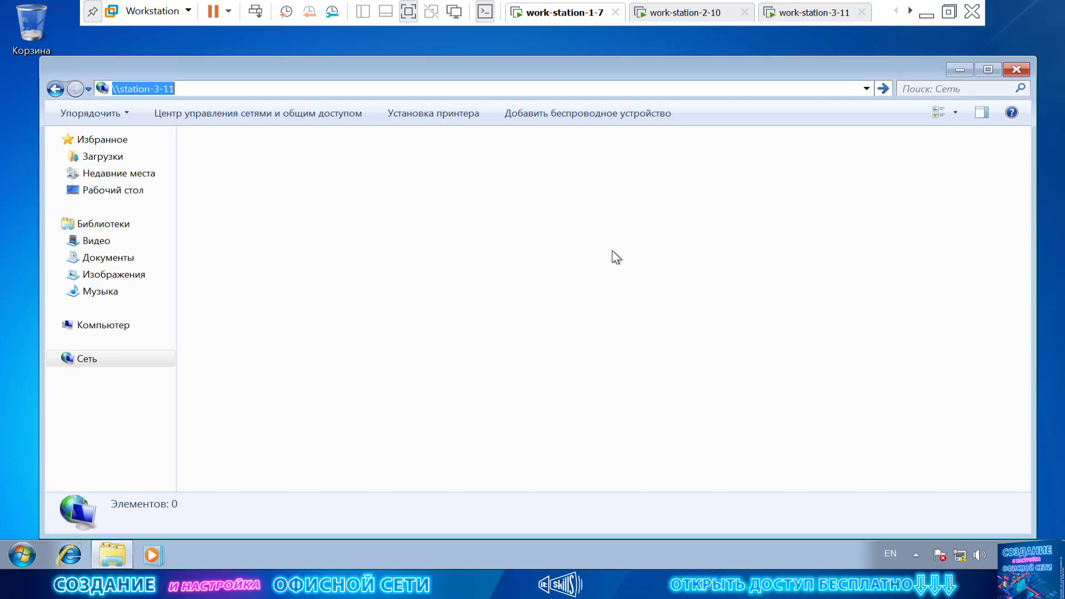
# Reopen Windows Explorer and display the computer's system information through its properties
pyautogui.click(1018, 69)
pyautogui.click(112, 555)
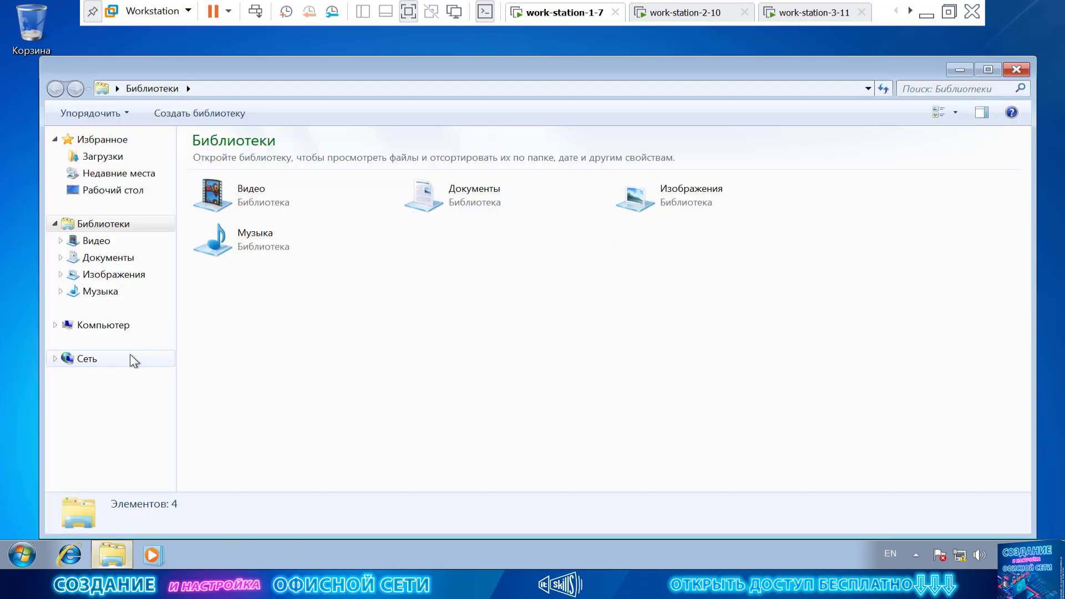
pyautogui.rightClick(99, 327)
pyautogui.click(166, 470)
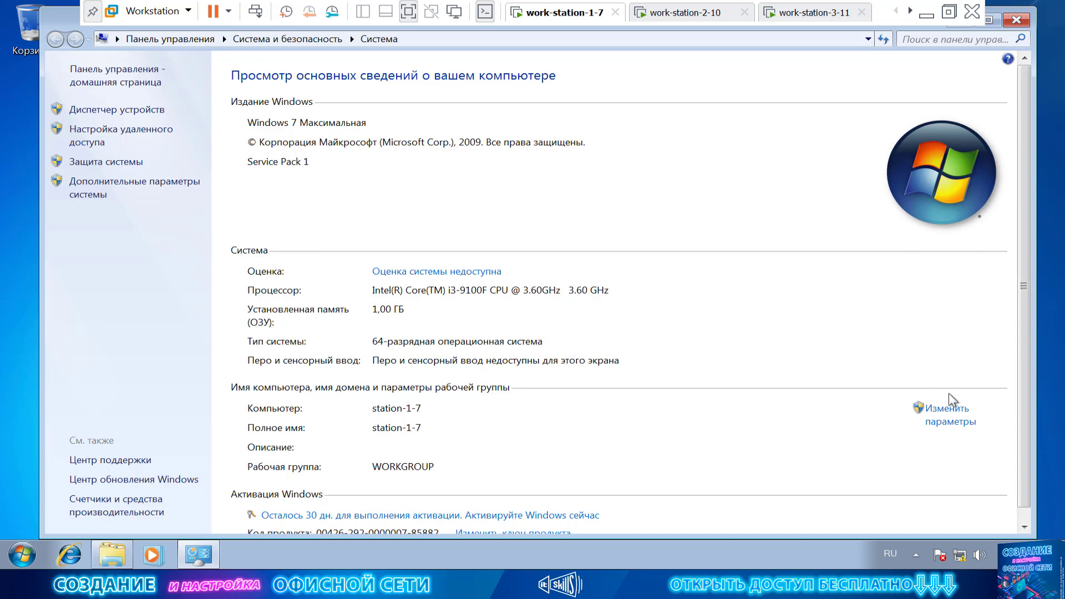
# Inspect the computer name and workgroup settings and the network identification wizard, cancelling both without changes
pyautogui.click(941, 409)
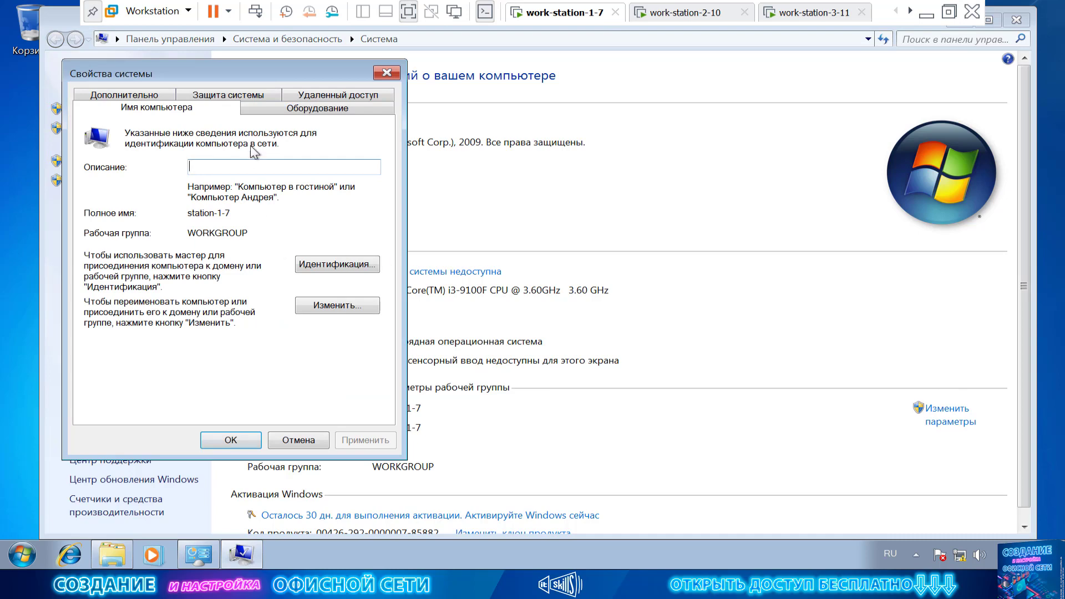
pyautogui.moveTo(233, 75); pyautogui.dragTo(376, 61)
pyautogui.click(470, 294)
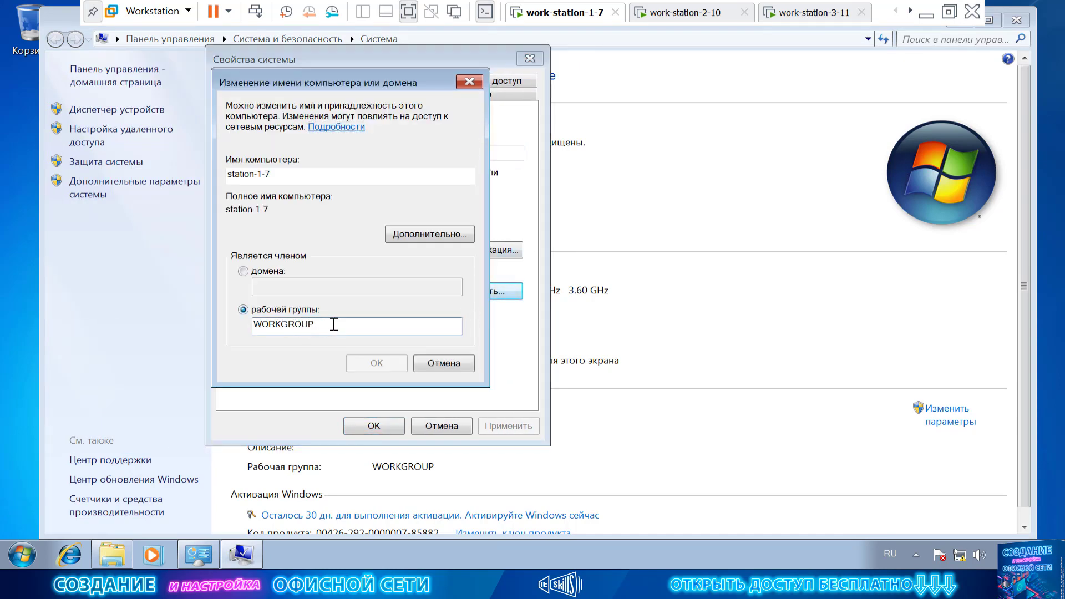
pyautogui.moveTo(333, 324); pyautogui.dragTo(216, 324)
pyautogui.click(436, 363)
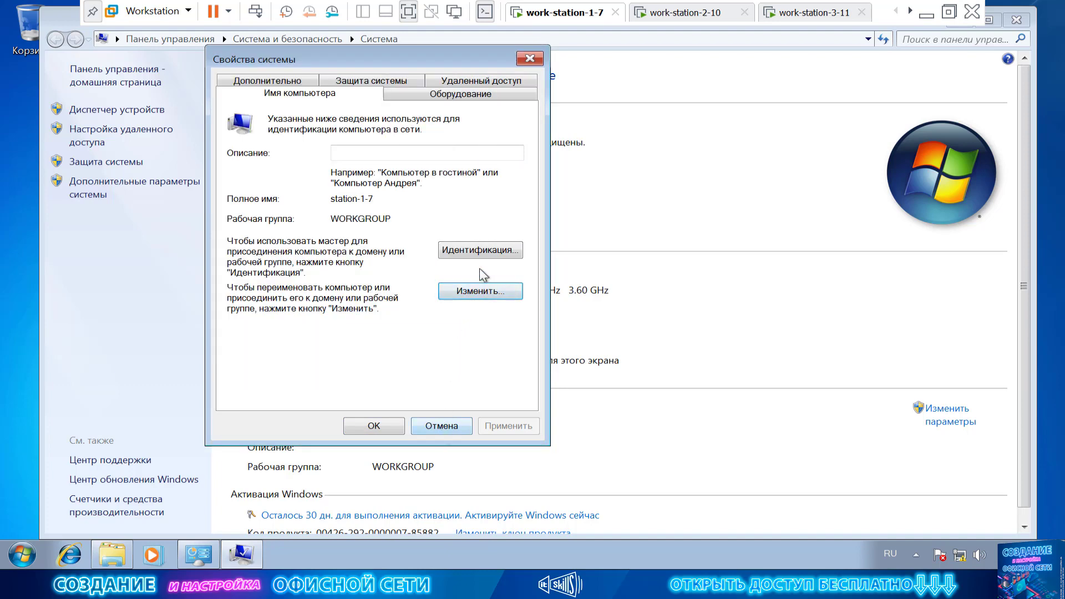
pyautogui.click(480, 250)
pyautogui.click(720, 431)
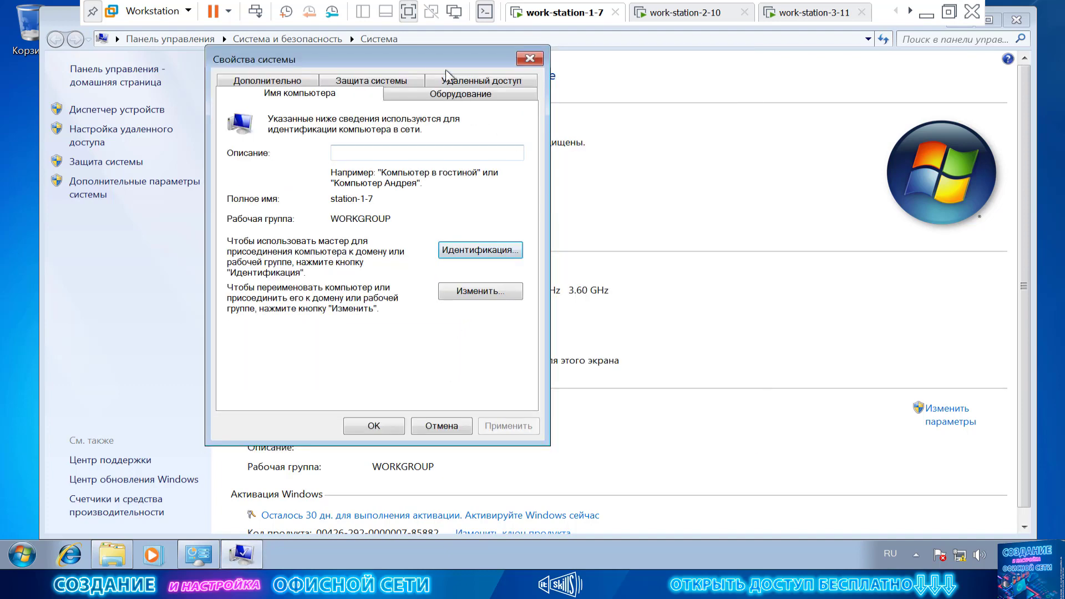
# Examine the unidentified network through the Network and Sharing Center, close its window, and return to System Properties
pyautogui.moveTo(447, 70); pyautogui.dragTo(685, 76)
pyautogui.rightClick(962, 555)
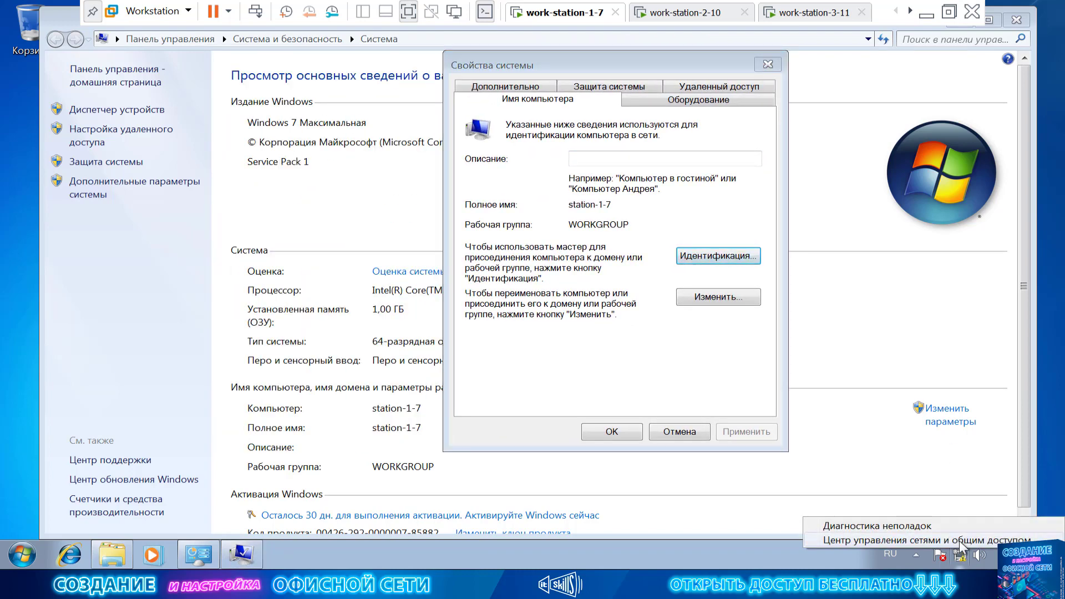
pyautogui.click(960, 567)
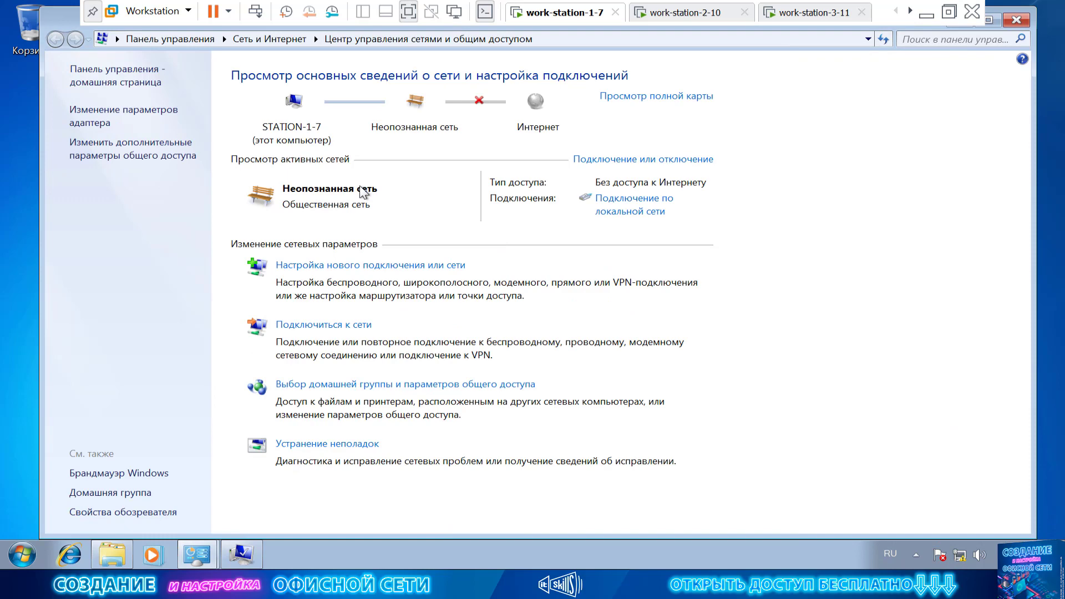
pyautogui.click(417, 105)
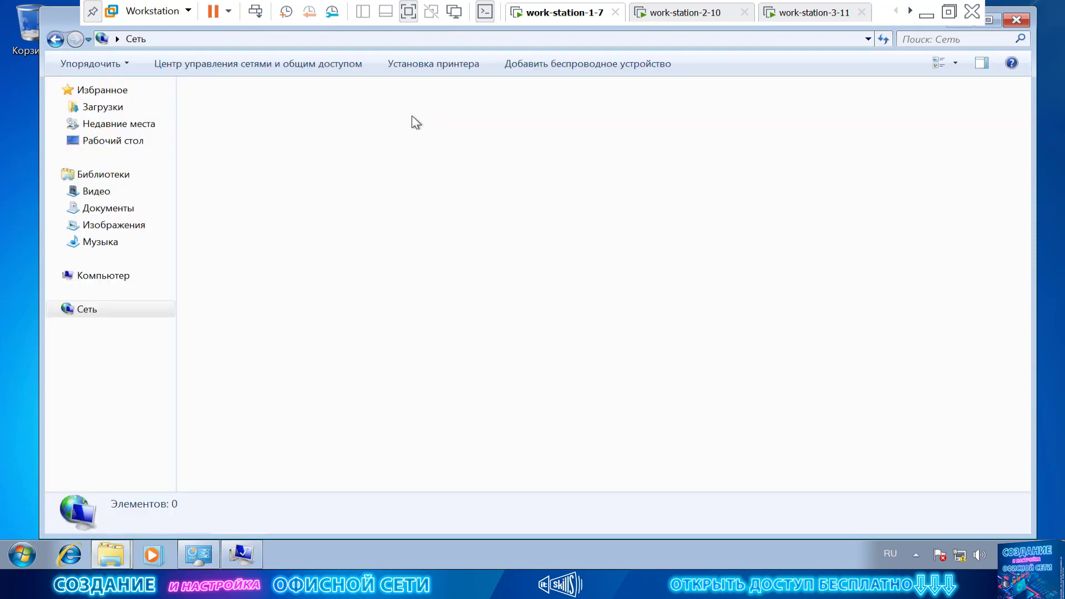
pyautogui.click(1017, 20)
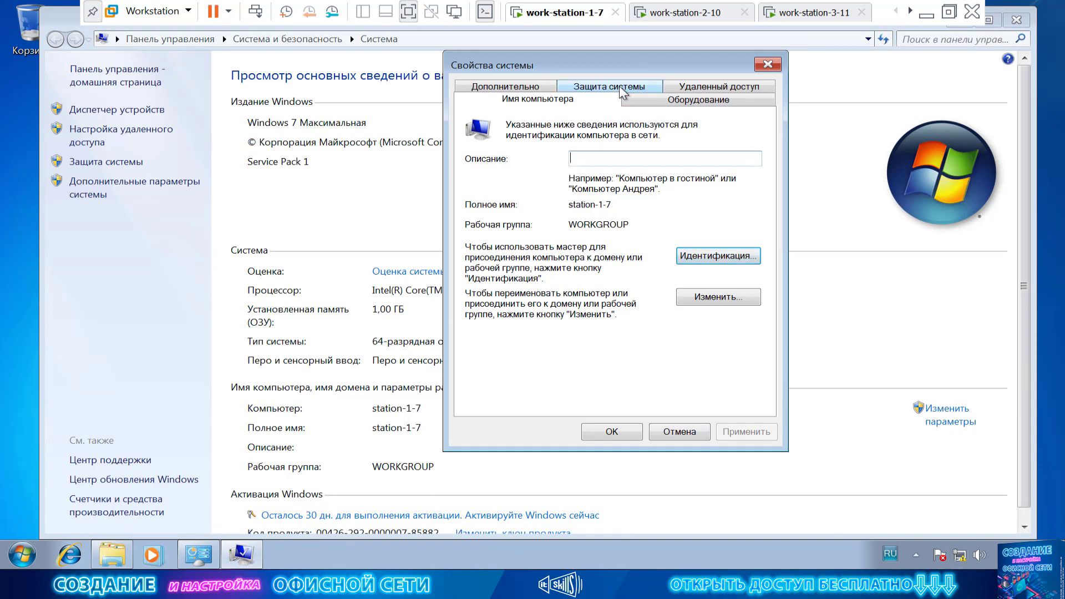
pyautogui.moveTo(624, 65); pyautogui.dragTo(515, 68)
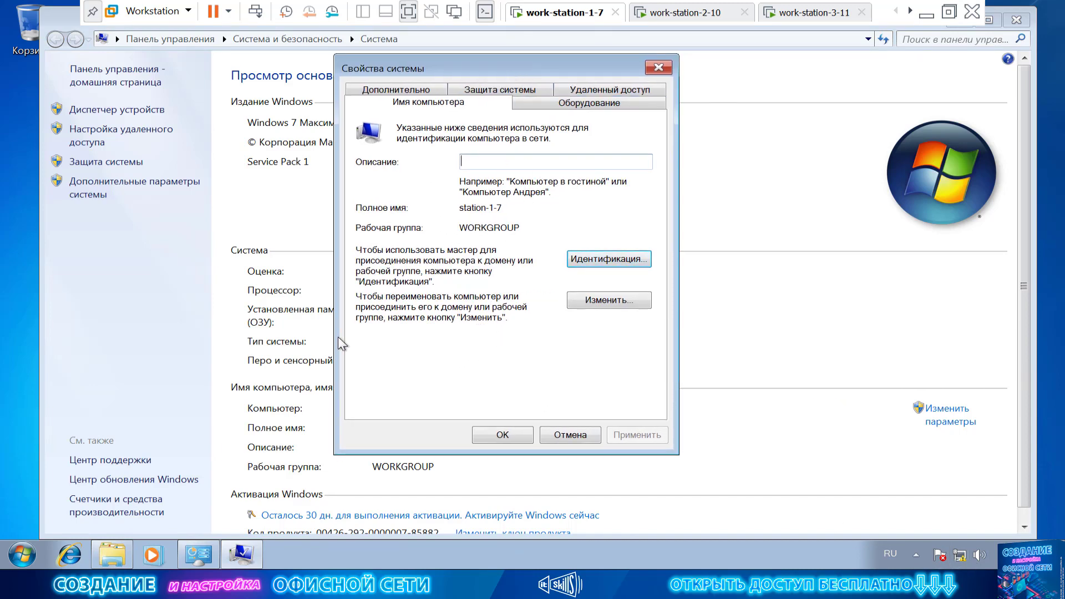
pyautogui.click(965, 562)
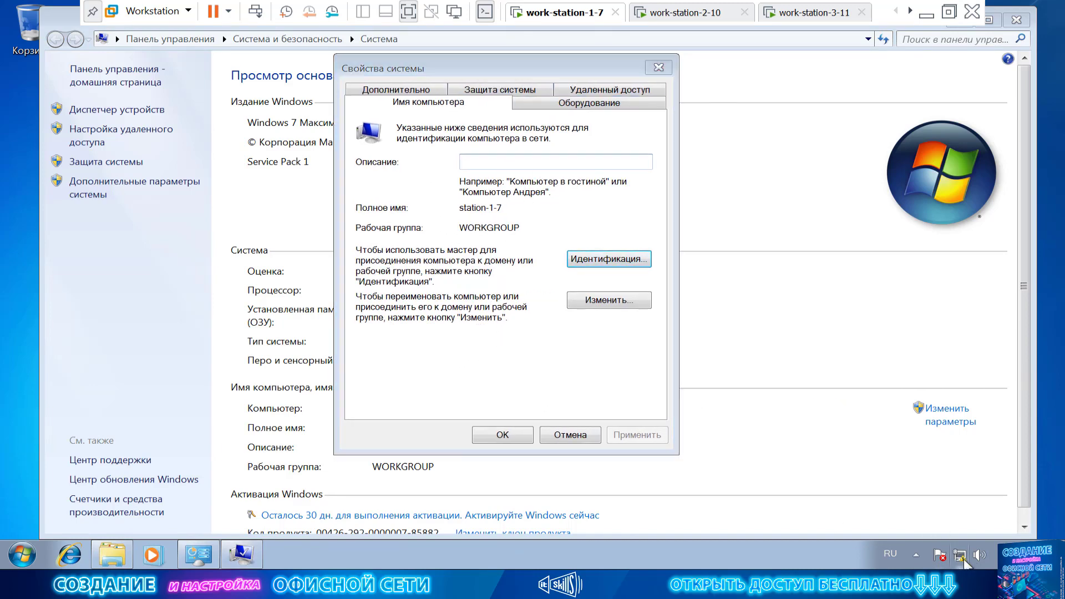
pyautogui.rightClick(961, 558)
pyautogui.click(898, 573)
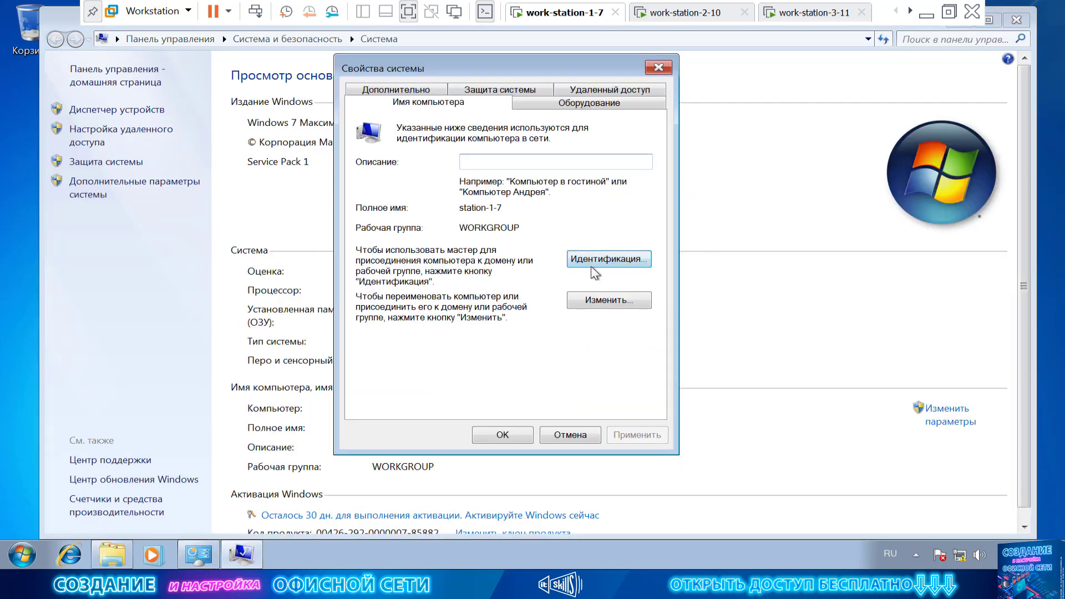
# Start the network identification wizard on work-station-1-7 and choose a corporate network without domains
pyautogui.click(594, 258)
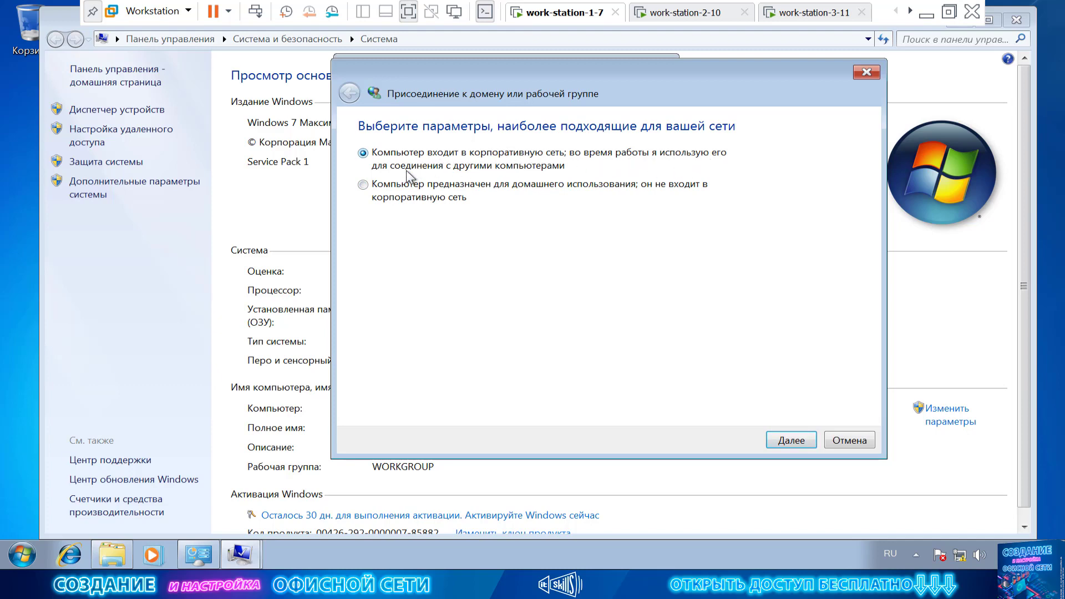
pyautogui.click(792, 441)
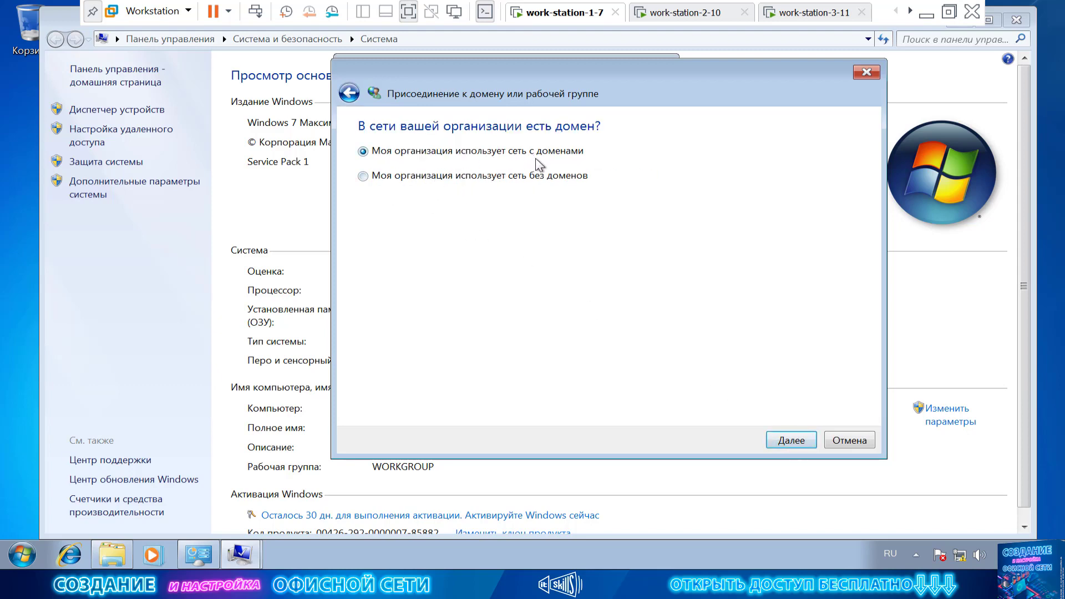
pyautogui.click(399, 180)
pyautogui.click(791, 440)
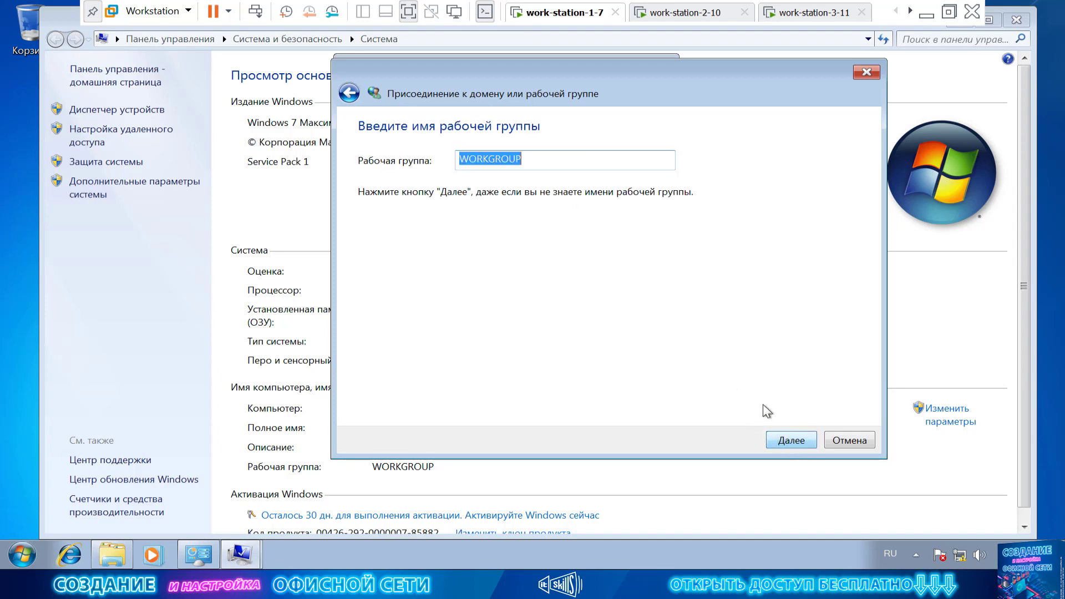
# Set the workgroup of work-station-1-7 to OFFICE, finish the wizard, and restart the computer to apply it
pyautogui.doubleClick(544, 166)
pyautogui.doubleClick(544, 166)
pyautogui.hotkey('alt', 'shift')
pyautogui.write('OFFICE')
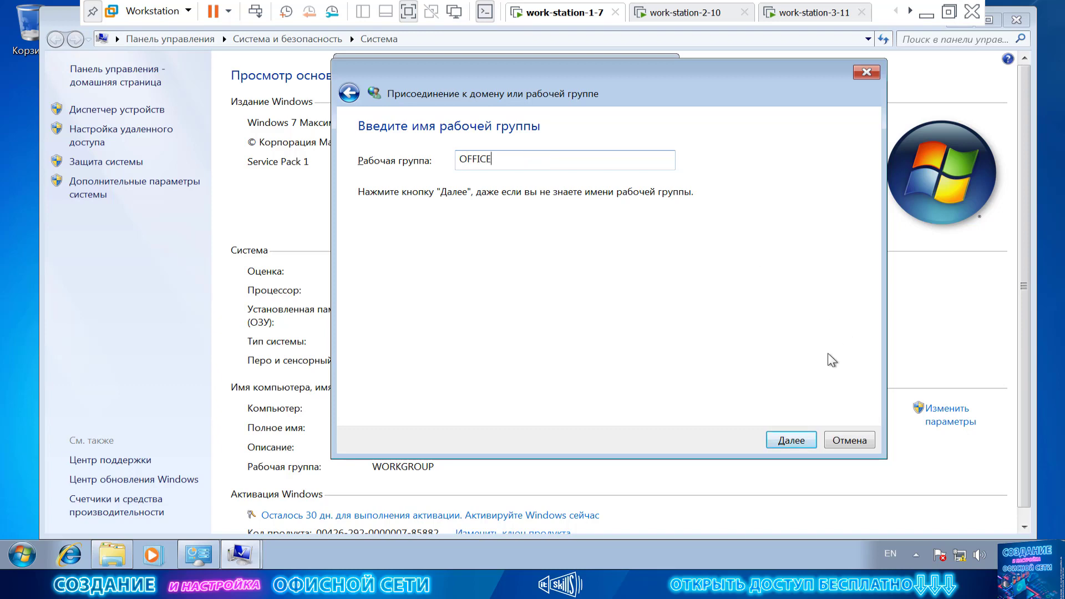
pyautogui.click(794, 441)
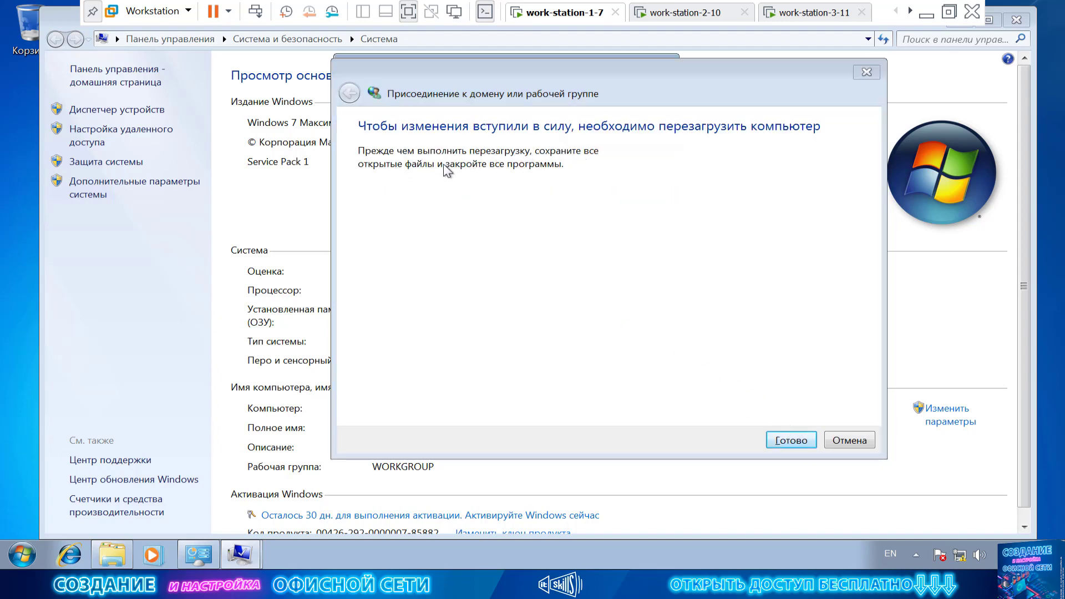
pyautogui.click(804, 441)
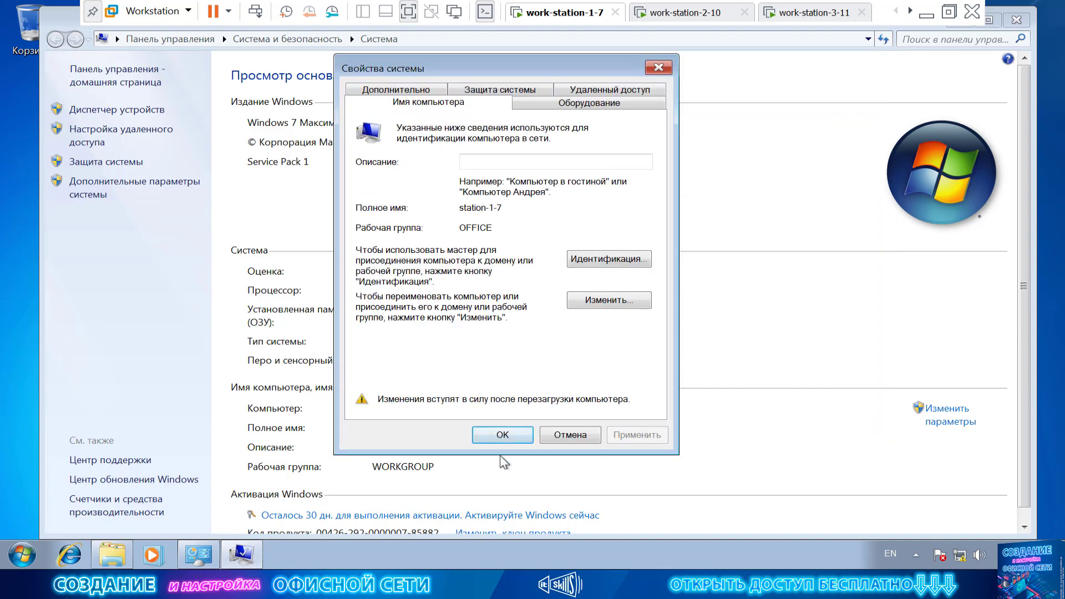
pyautogui.click(503, 435)
pyautogui.click(513, 432)
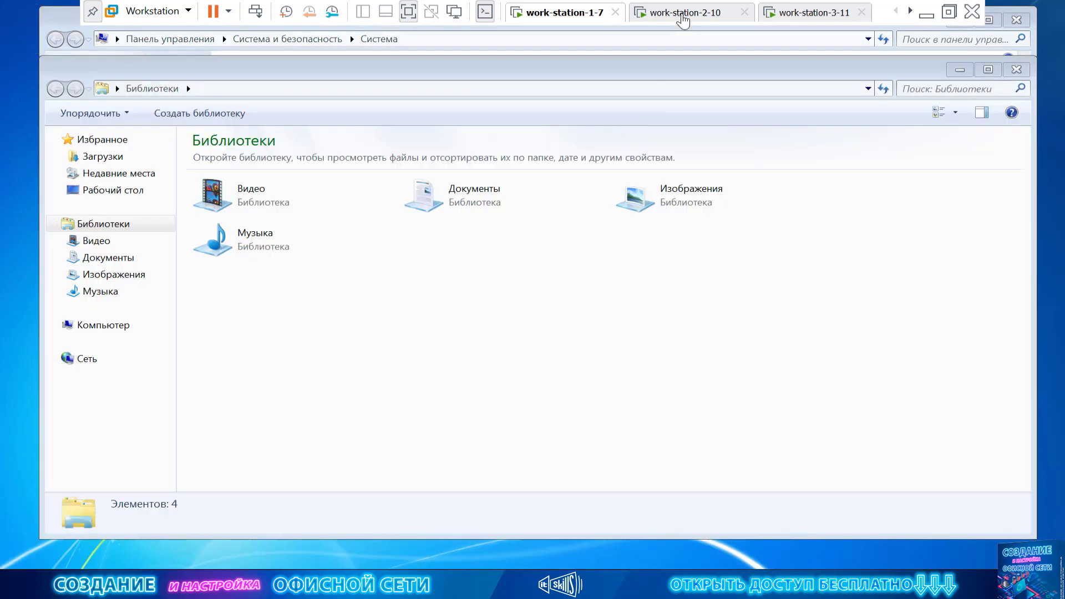
# Switch to work-station-2-10 and open its computer name and workgroup settings from the system information
pyautogui.click(691, 15)
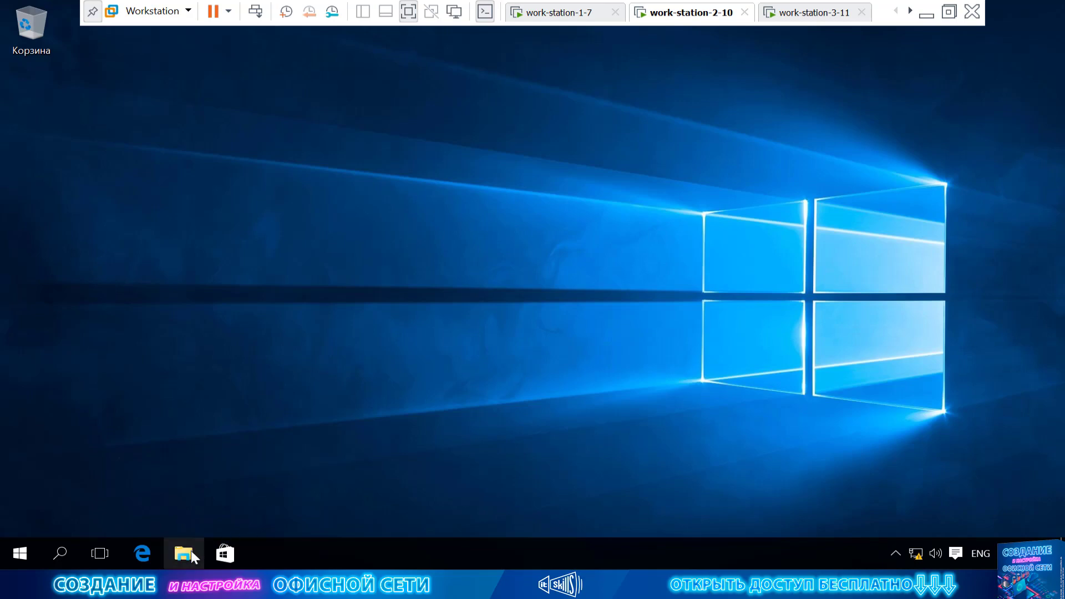
pyautogui.click(183, 553)
pyautogui.rightClick(260, 287)
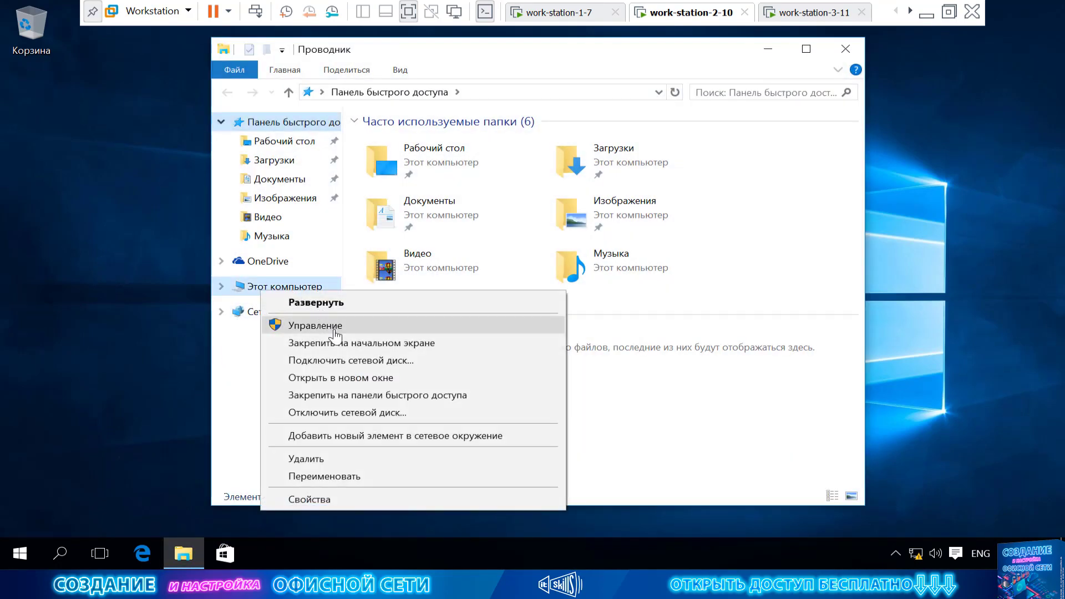
pyautogui.click(333, 498)
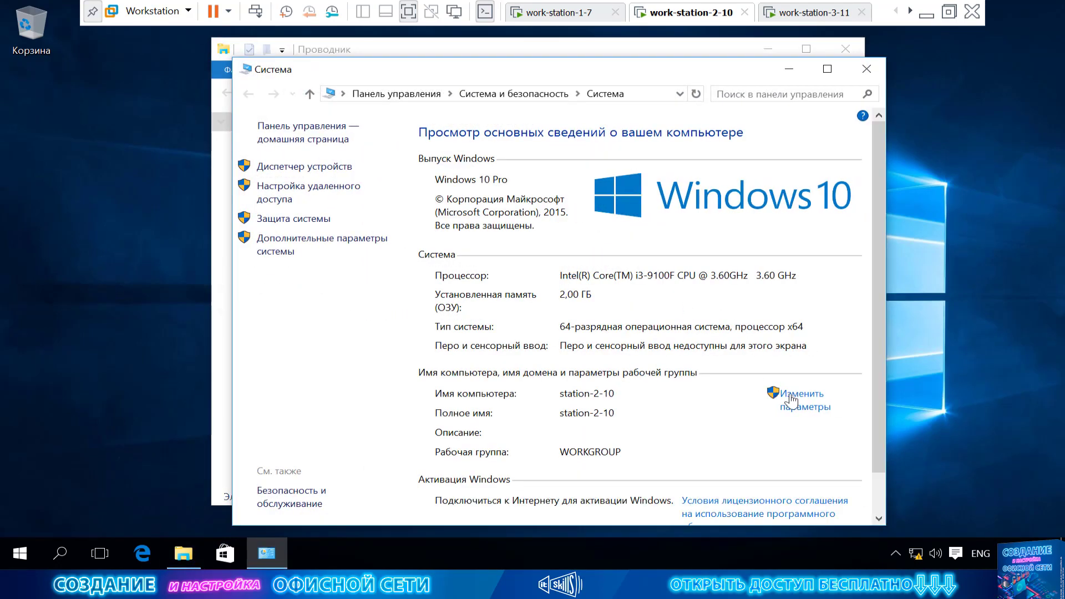
pyautogui.click(801, 411)
# Run the network identification wizard on work-station-2-10, choosing a corporate network without domains
pyautogui.click(349, 285)
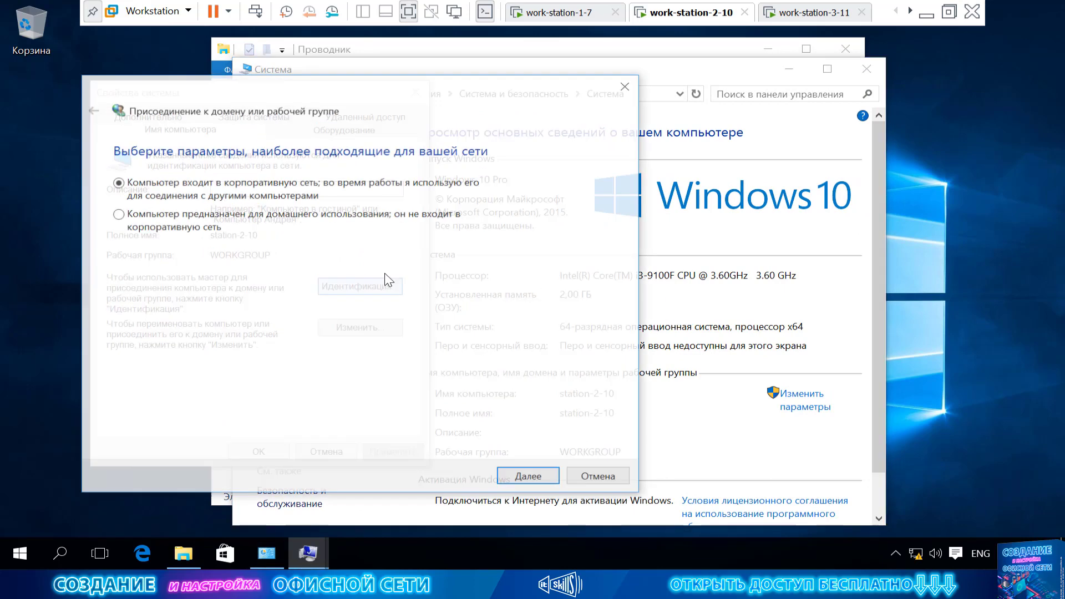
pyautogui.click(519, 474)
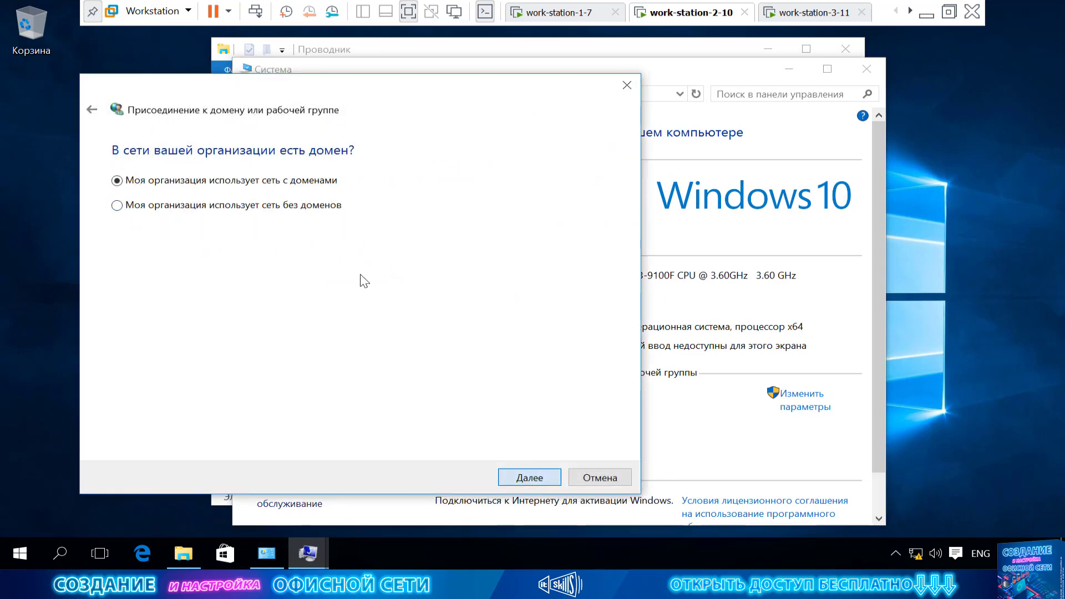
pyautogui.click(283, 212)
pyautogui.click(518, 476)
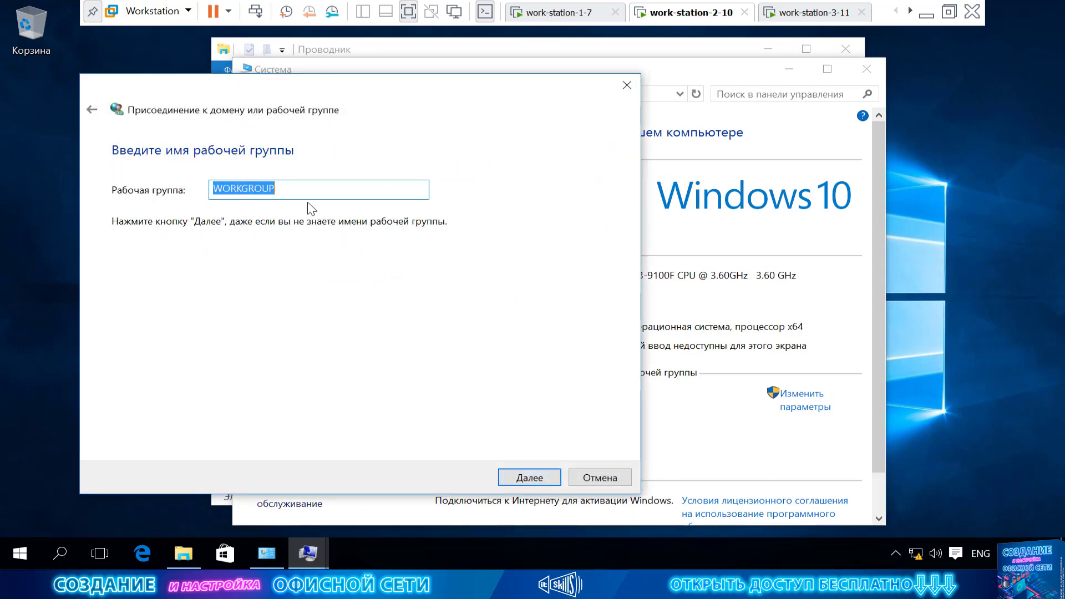
# Enter OFFICE as the workgroup of work-station-2-10, complete the wizard, and restart the computer
pyautogui.click(309, 194)
pyautogui.doubleClick(309, 194)
pyautogui.write('F')
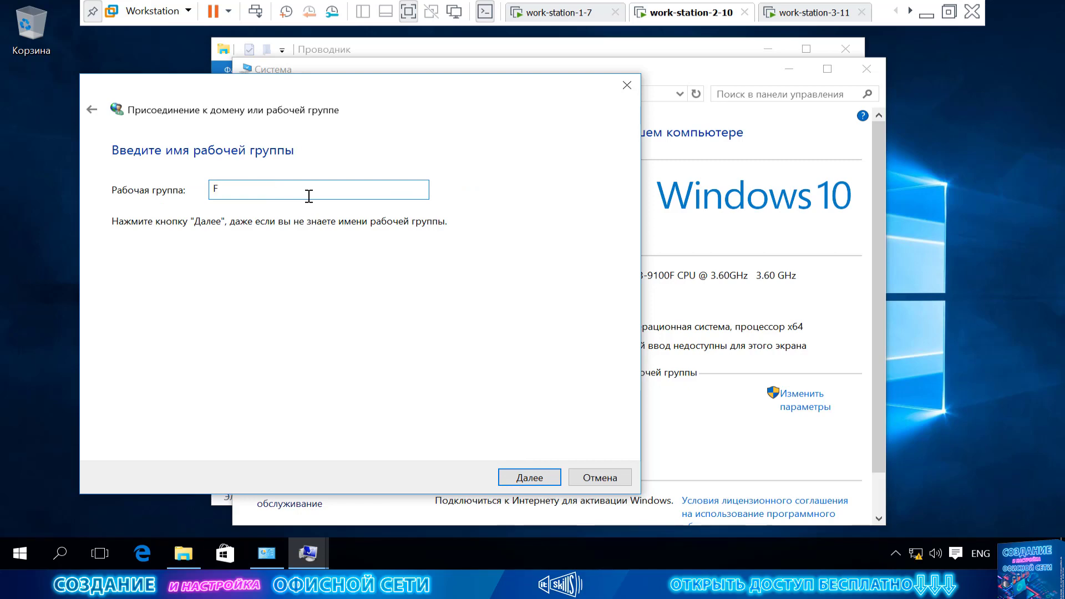
pyautogui.press('BackSpace')
pyautogui.write('OFFICE')
pyautogui.click(530, 477)
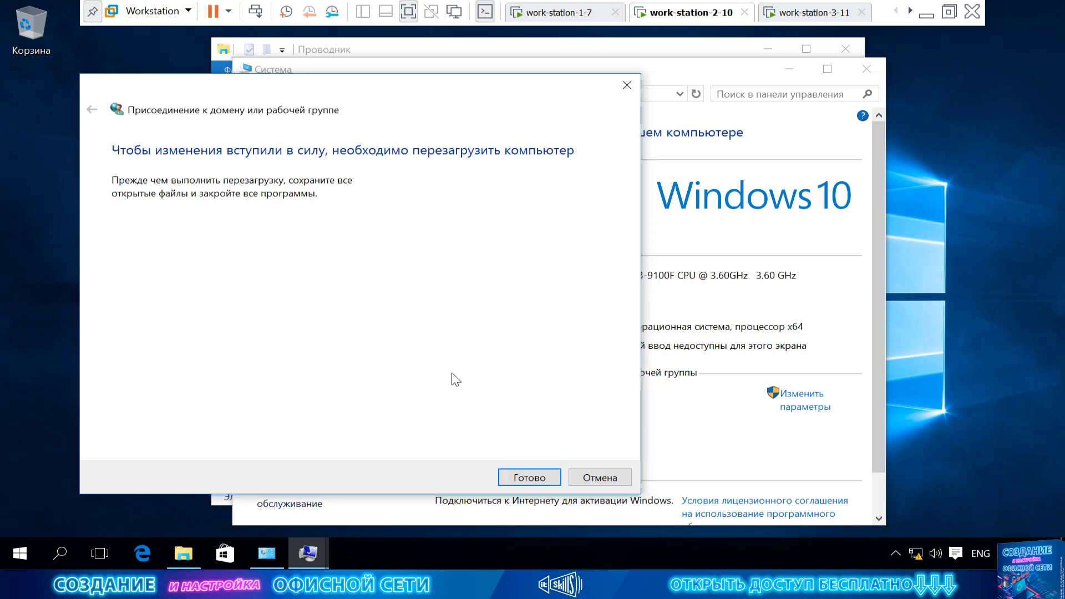
pyautogui.click(521, 479)
pyautogui.click(272, 454)
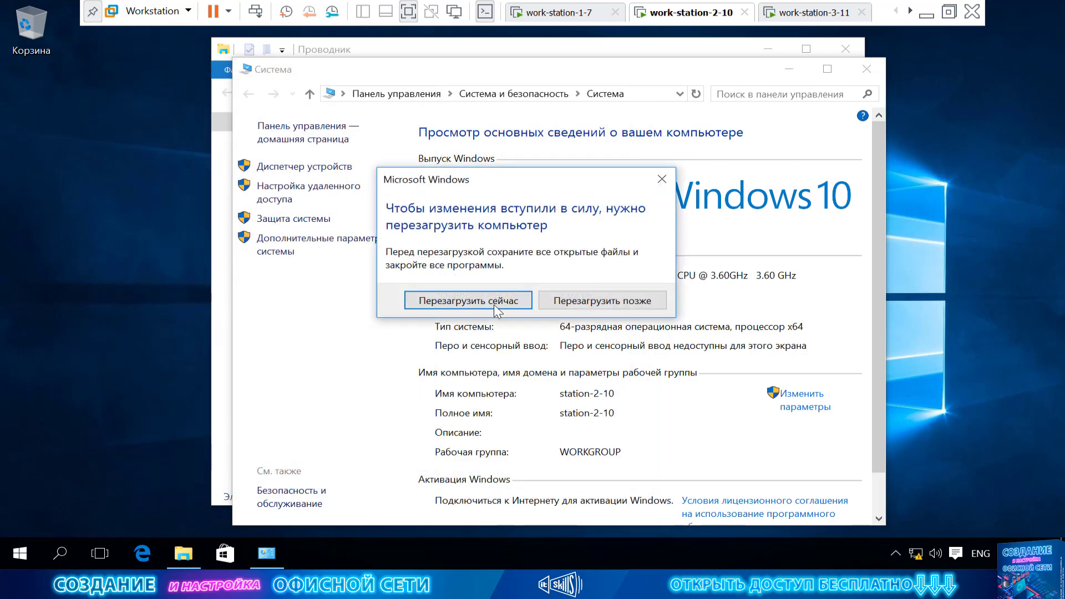
pyautogui.click(757, 435)
# Switch to work-station-3-11 and start its network identification wizard with the corporate network and no-domain options
pyautogui.click(805, 14)
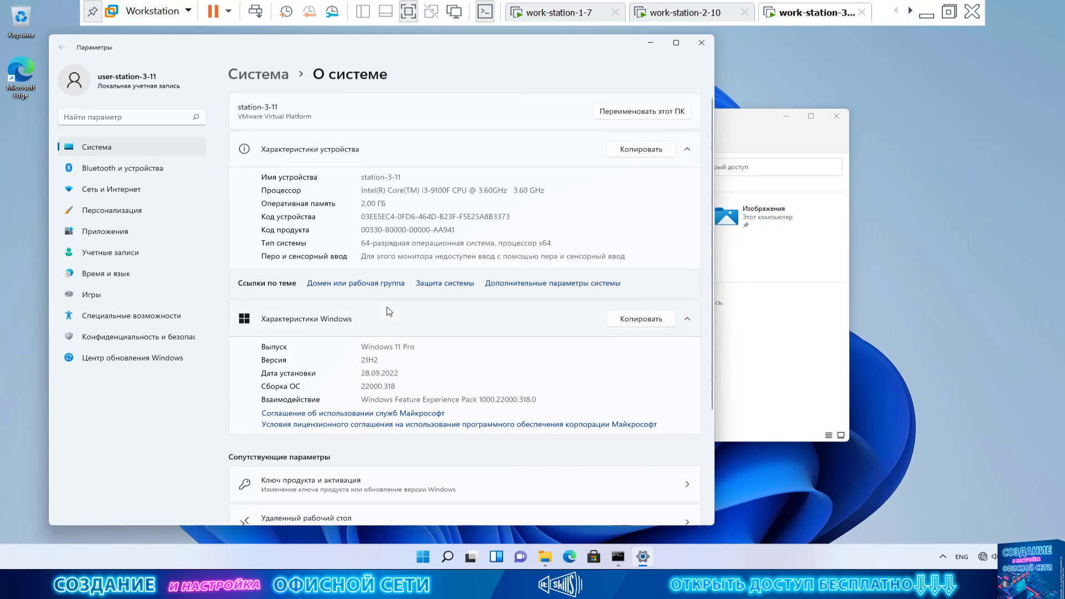
pyautogui.click(375, 284)
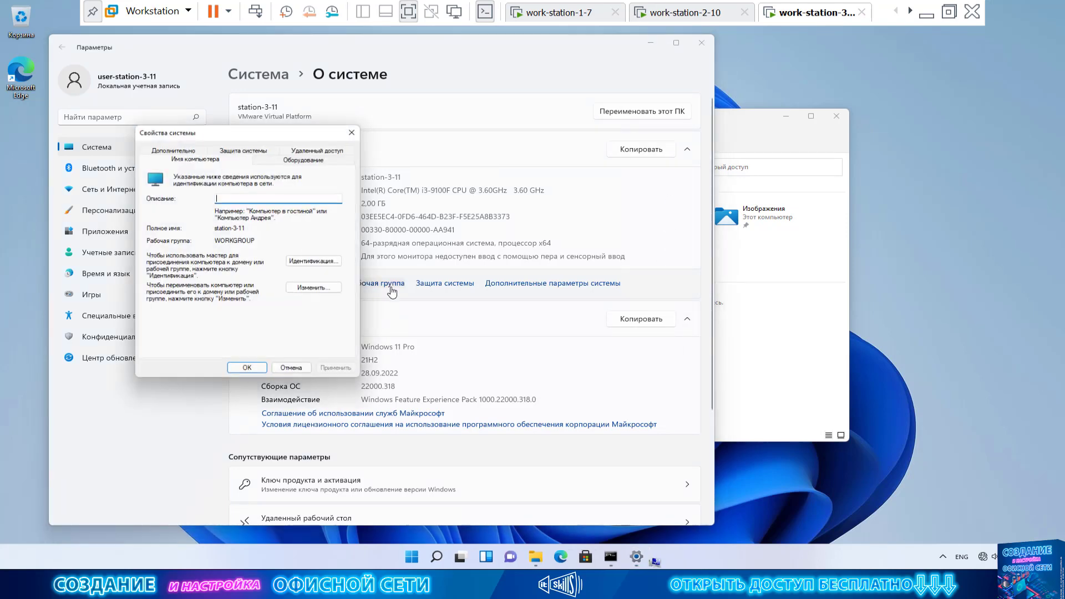
pyautogui.click(314, 261)
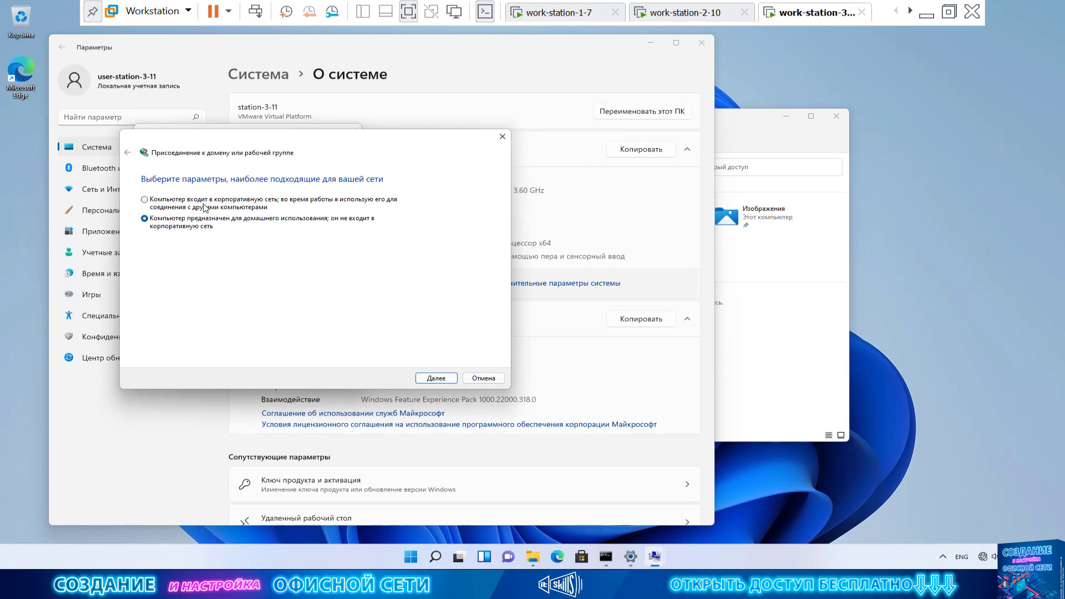
pyautogui.click(440, 382)
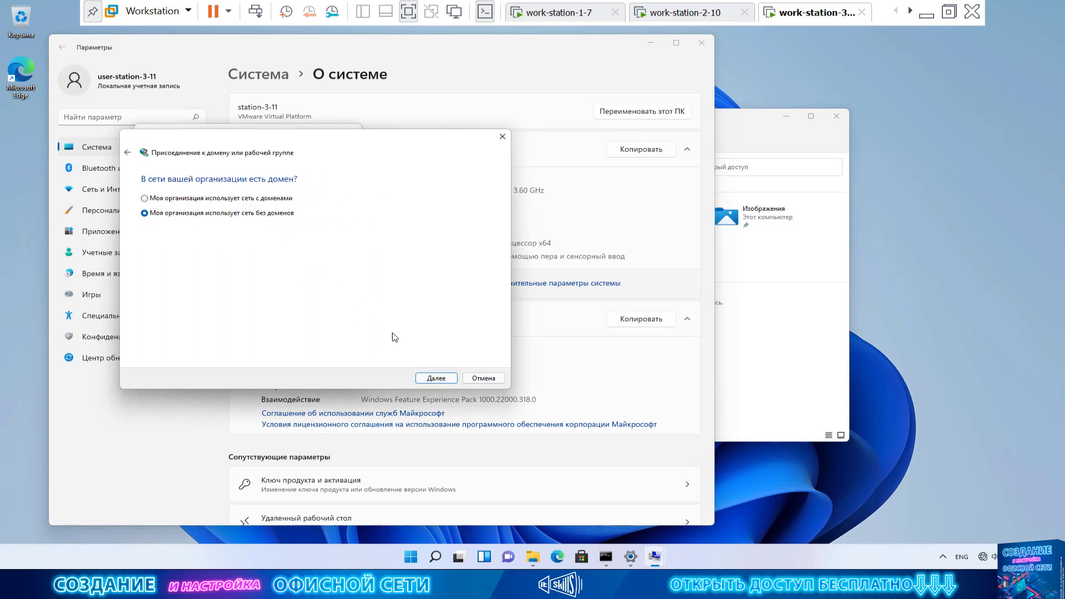
pyautogui.click(432, 377)
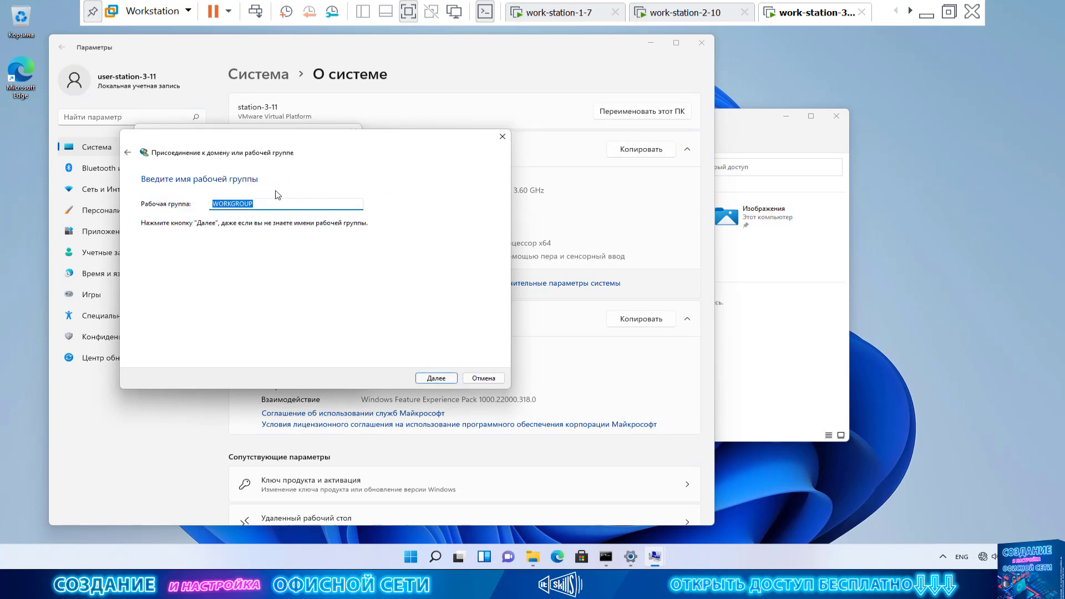
# Set the workgroup of work-station-3-11 to OFFICE, finish the wizard, and restart the machine
pyautogui.write('OFFICE')
pyautogui.click(436, 378)
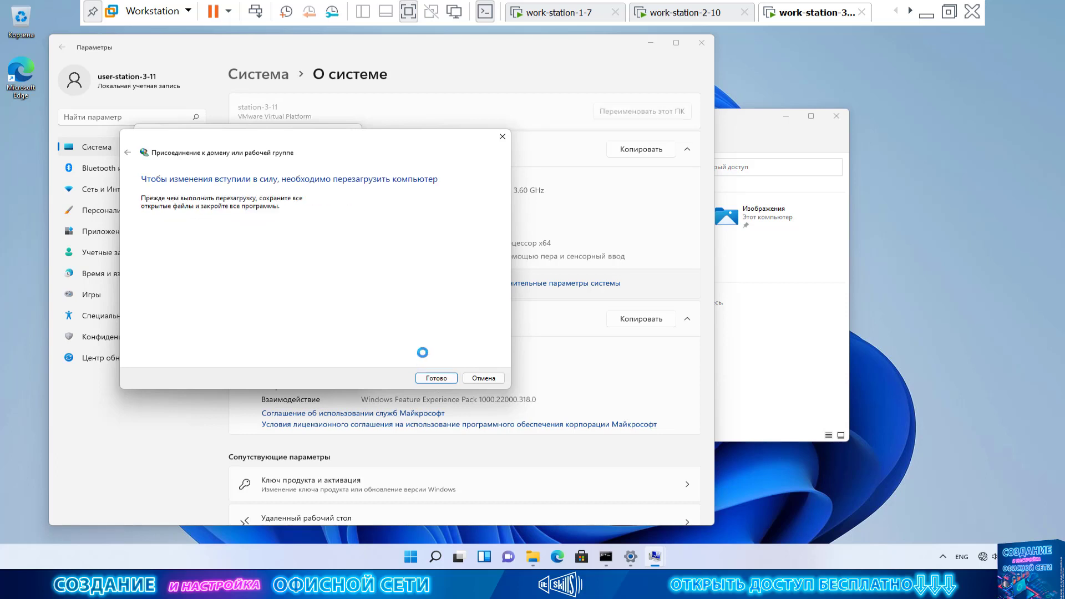
pyautogui.click(443, 380)
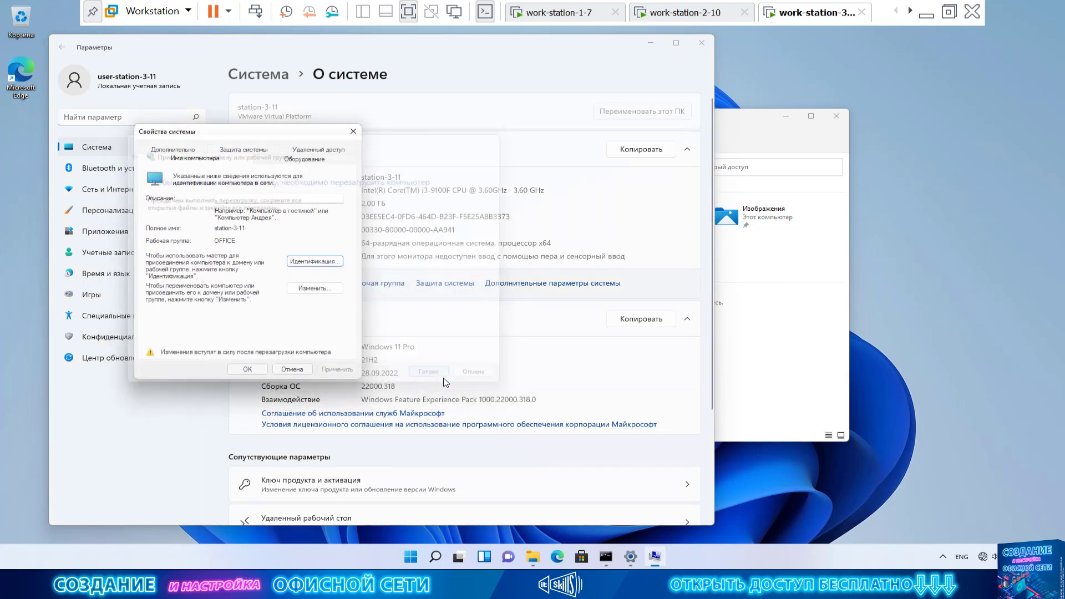
pyautogui.click(248, 370)
pyautogui.click(511, 294)
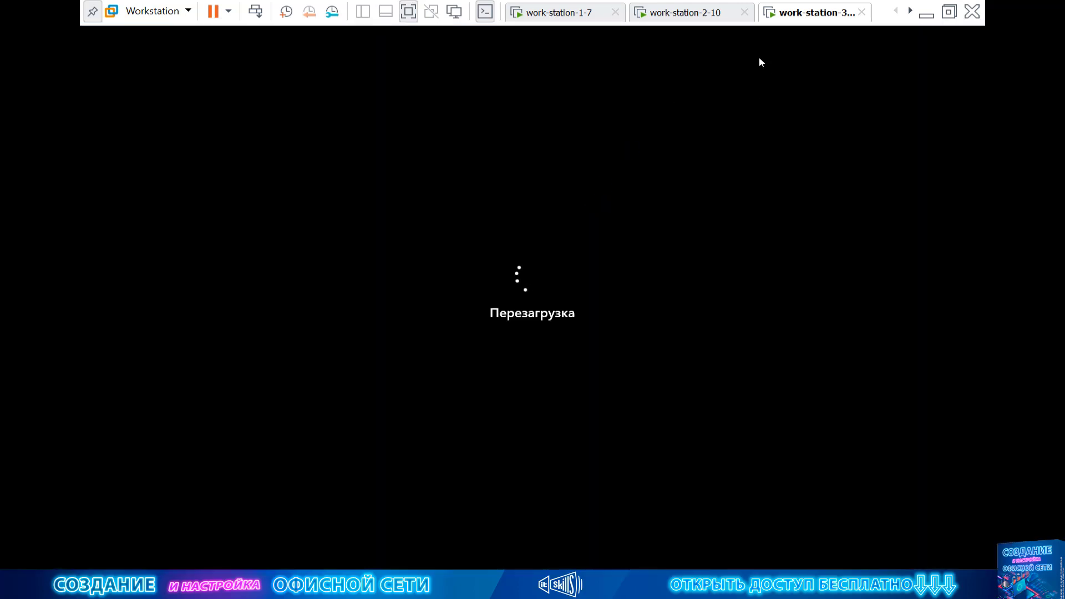
# Return to work-station-1-7 and browse the network in Windows Explorer for the other computers
pyautogui.click(691, 15)
pyautogui.click(569, 13)
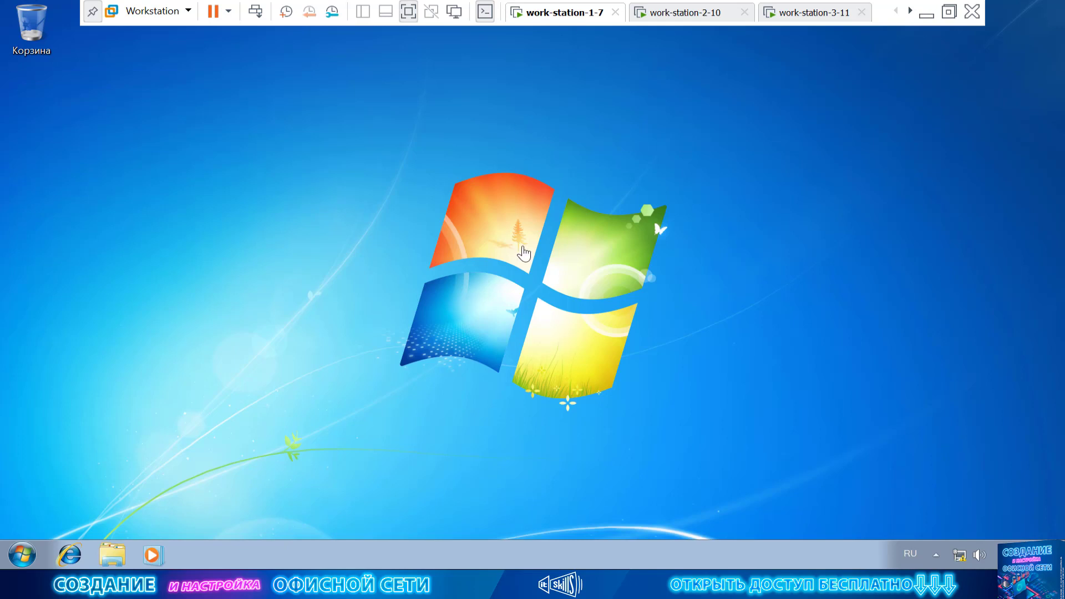
pyautogui.click(114, 555)
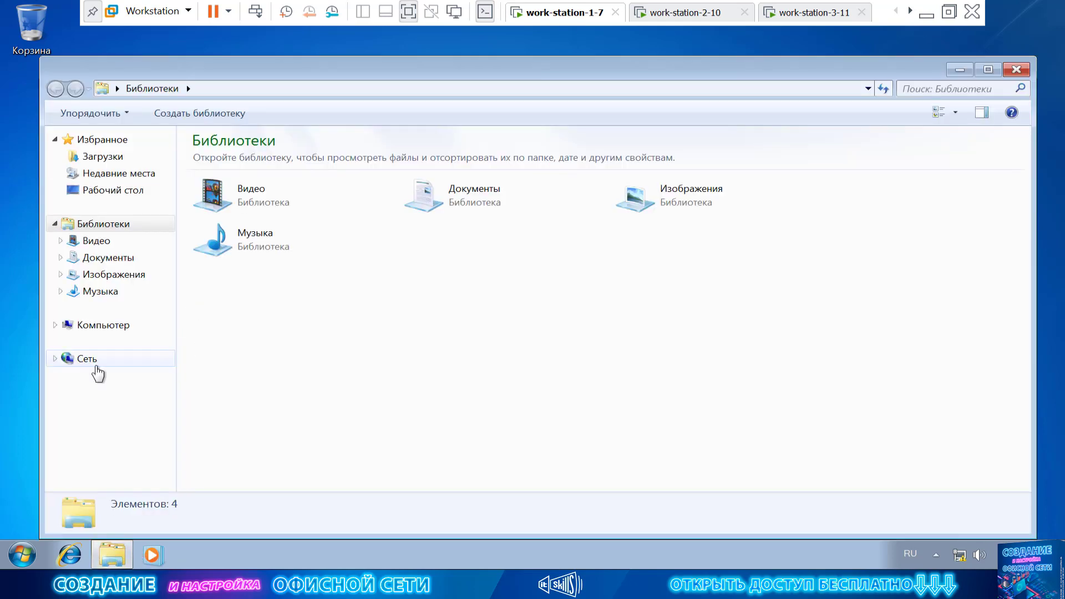
pyautogui.click(97, 361)
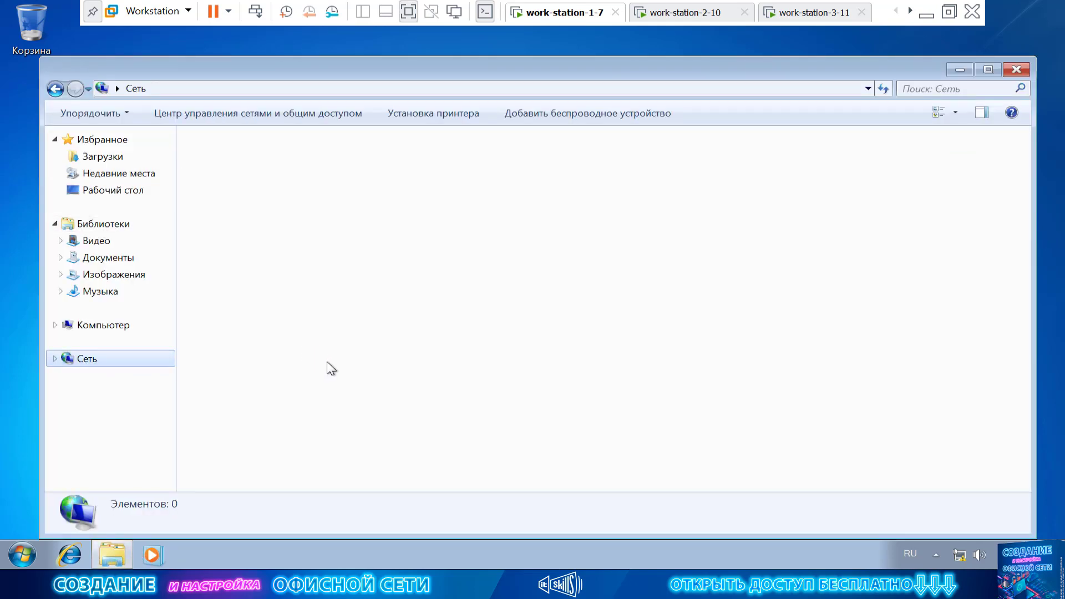
pyautogui.rightClick(496, 234)
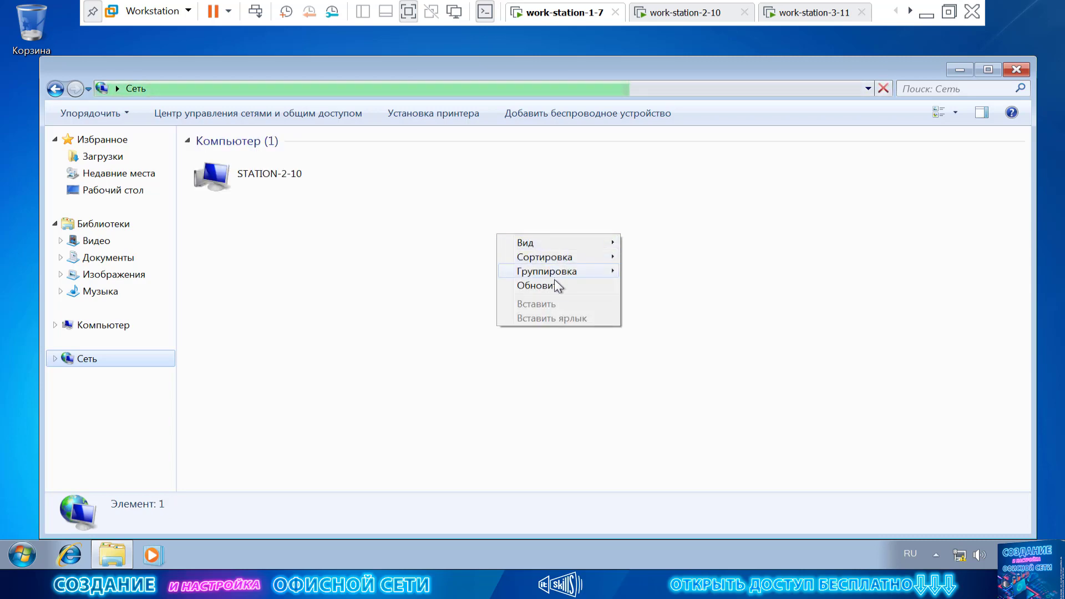
pyautogui.click(348, 306)
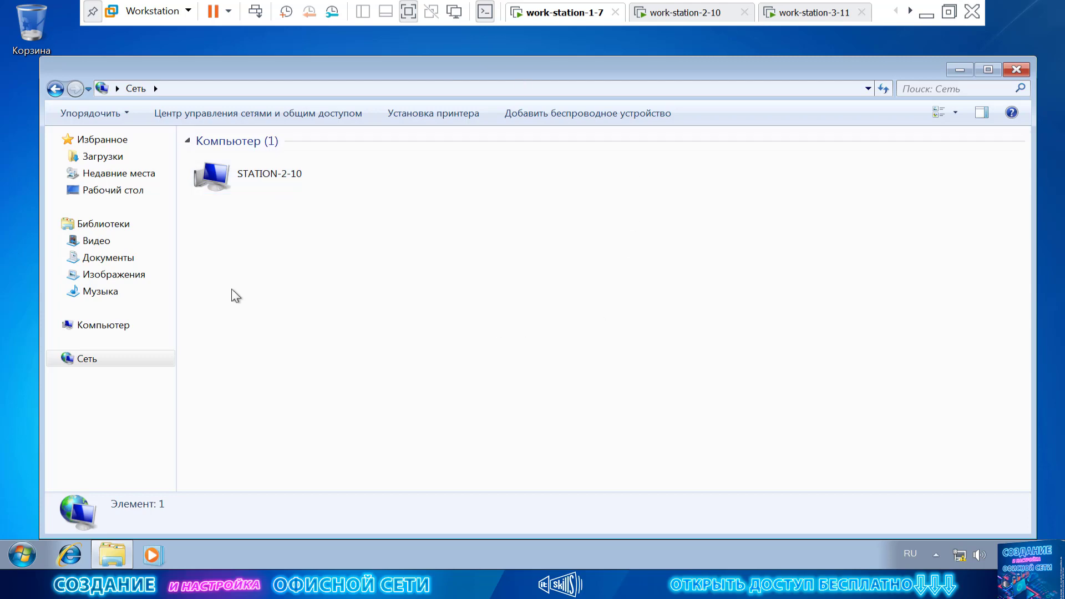
# Try to open STATION-2-10 from the network list and dismiss the network password prompt
pyautogui.doubleClick(301, 182)
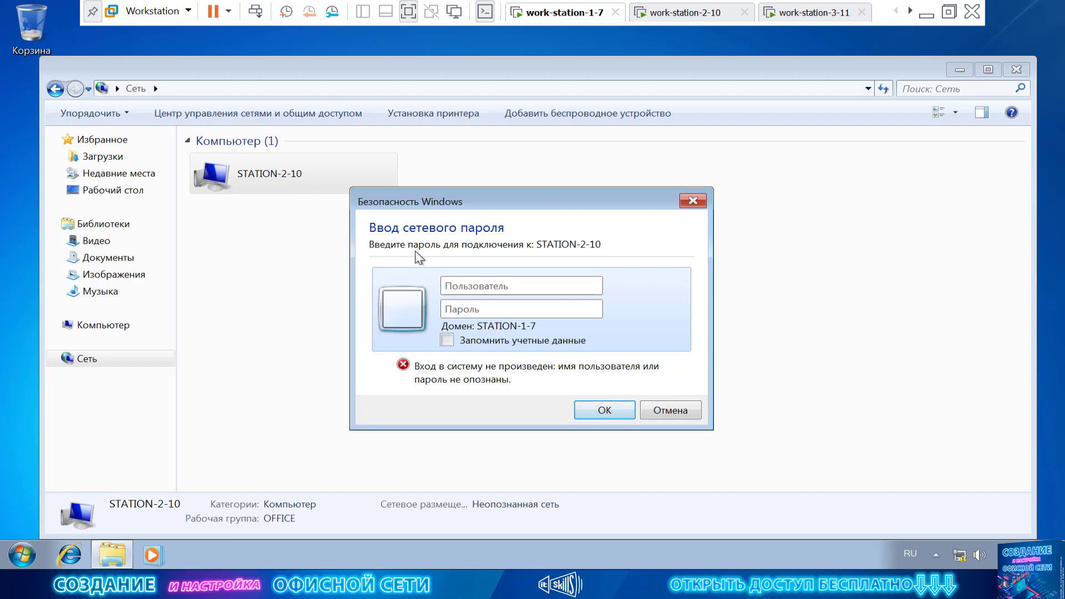
pyautogui.click(516, 293)
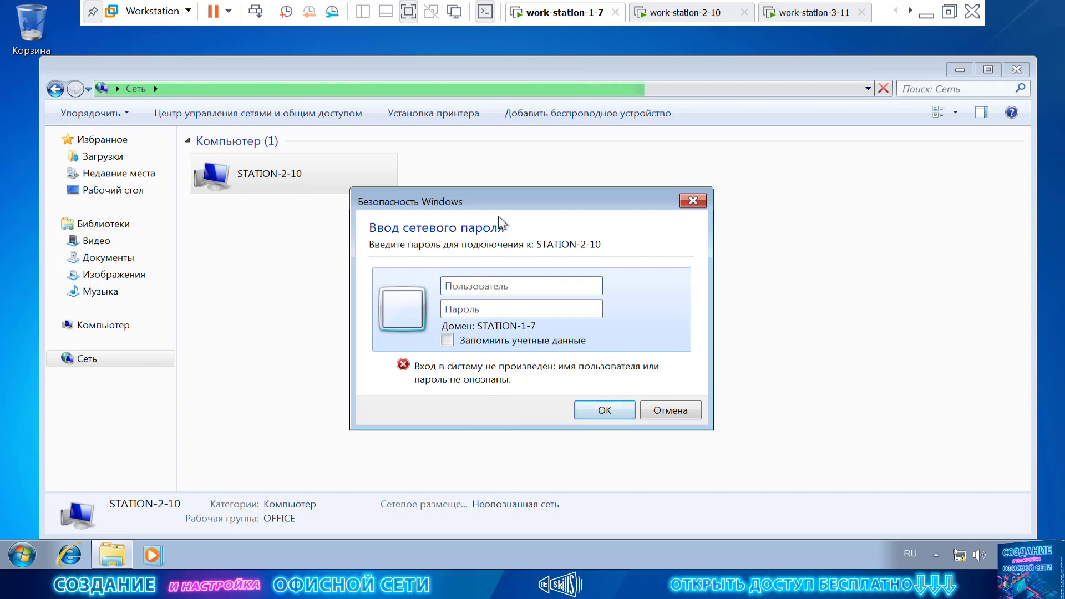
pyautogui.moveTo(556, 194); pyautogui.dragTo(620, 176)
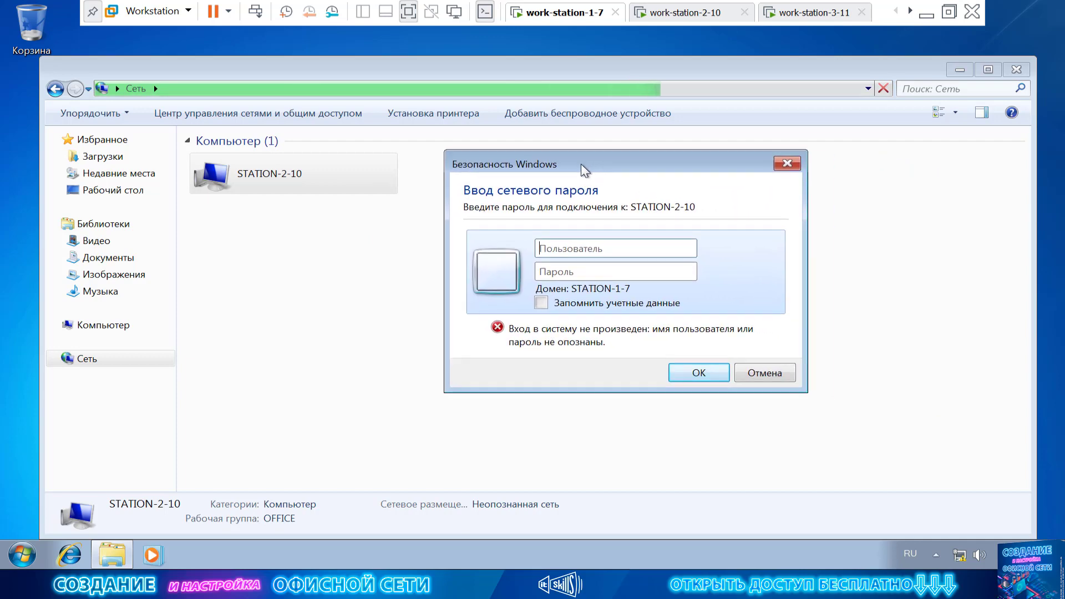
pyautogui.press('Escape')
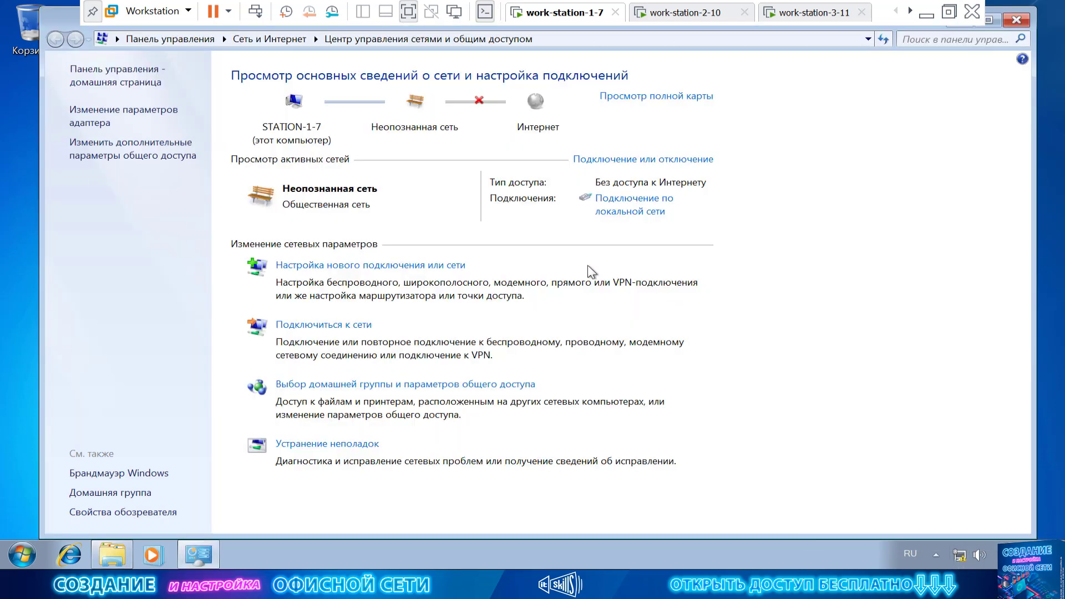
# Review the advanced sharing settings of the home or work and public profiles, and return to the Network and Sharing Center
pyautogui.click(144, 161)
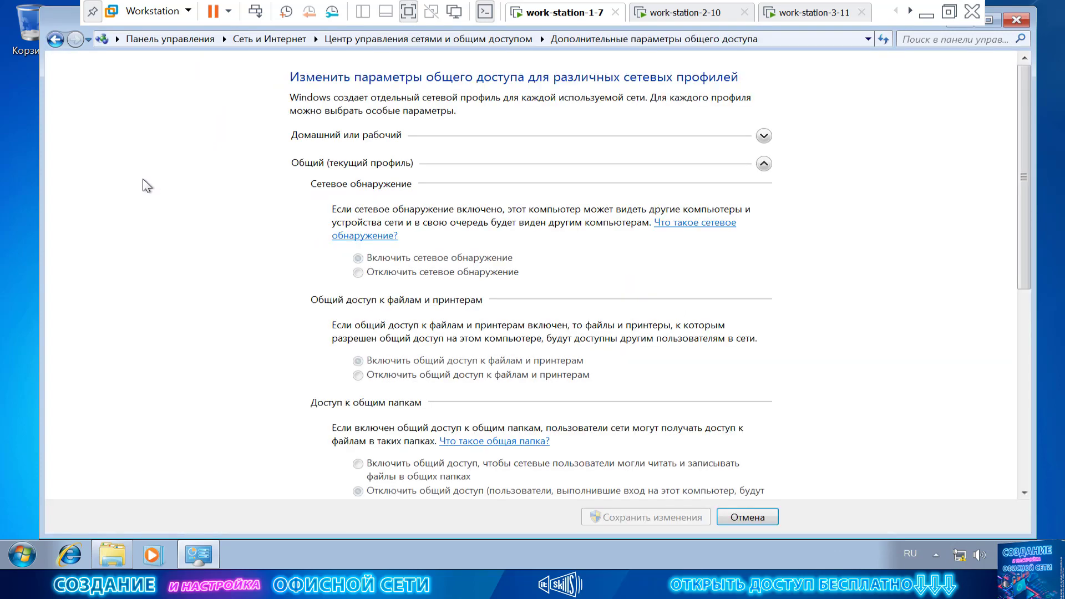
pyautogui.click(445, 137)
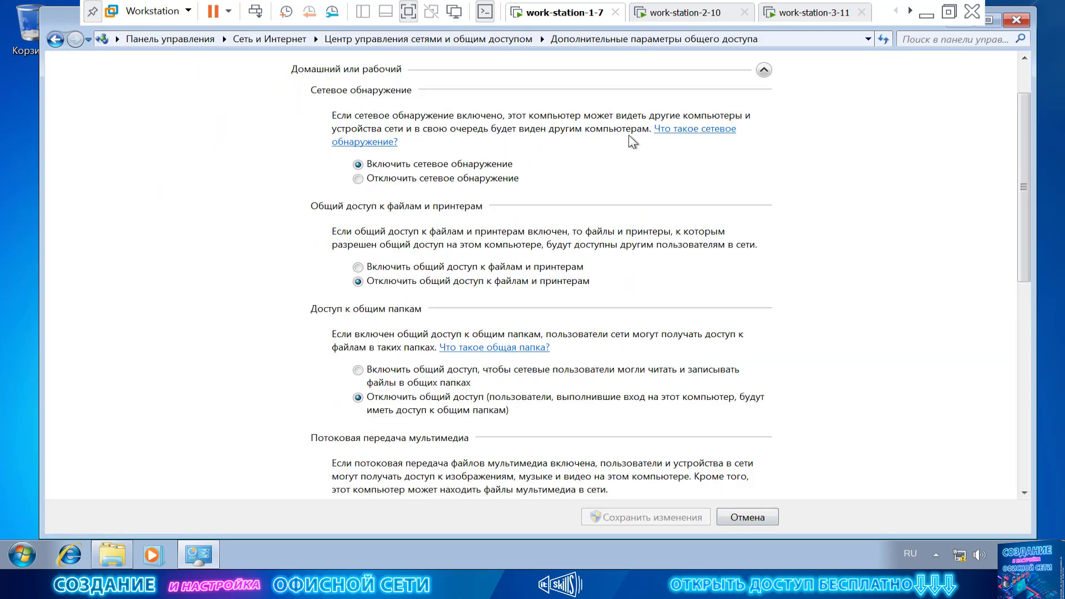
pyautogui.scroll(1, 745, 245)
pyautogui.click(764, 118)
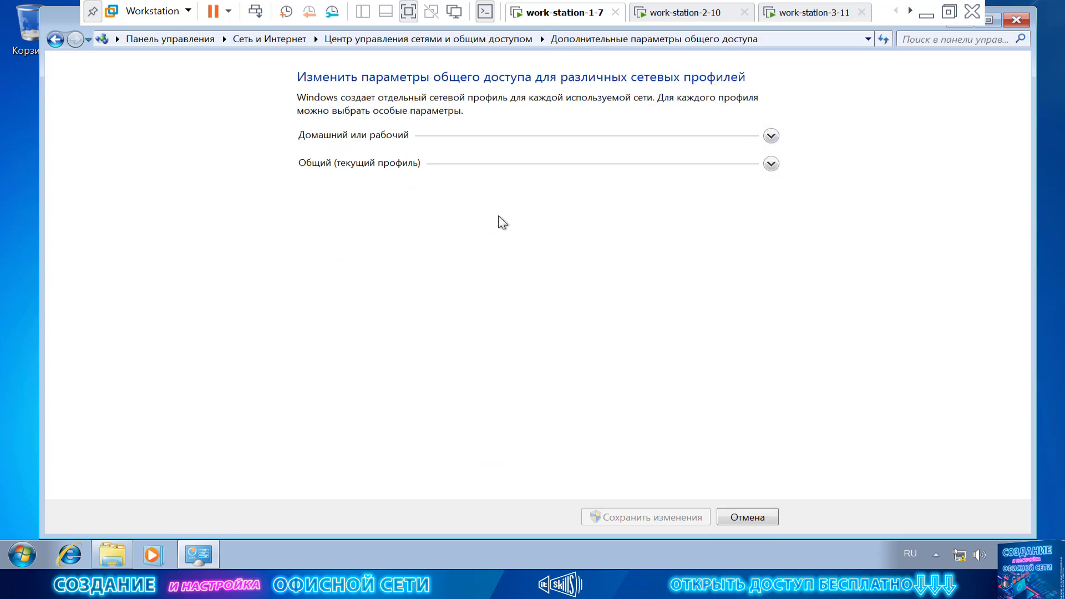
pyautogui.click(766, 166)
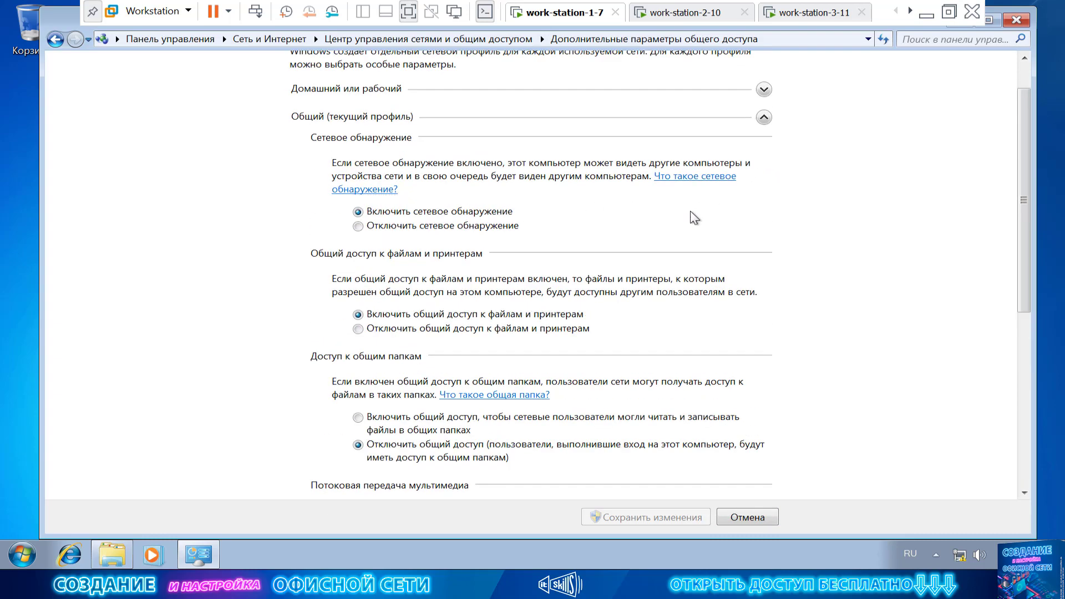
pyautogui.click(764, 89)
pyautogui.click(56, 45)
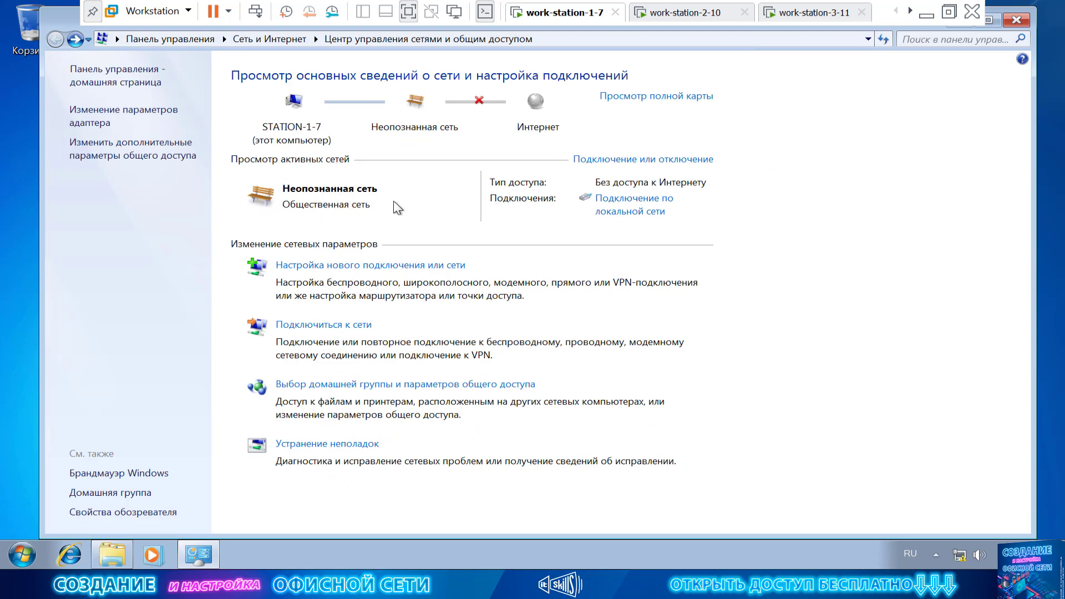
# Change the network location of the unidentified network to work network (Сеть предприятия) from the homegroup settings
pyautogui.click(397, 385)
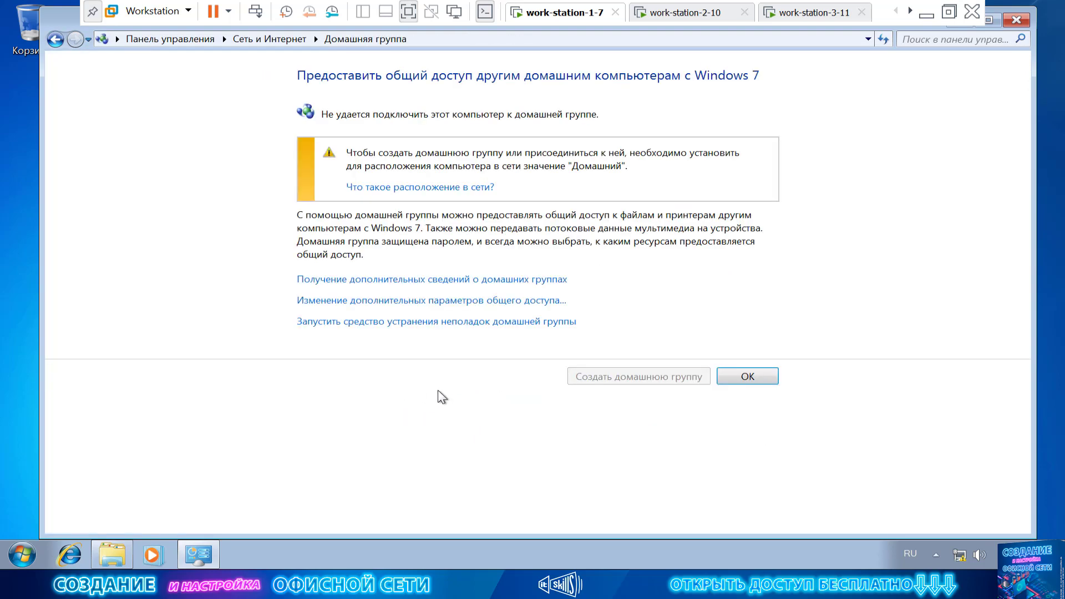
pyautogui.click(443, 189)
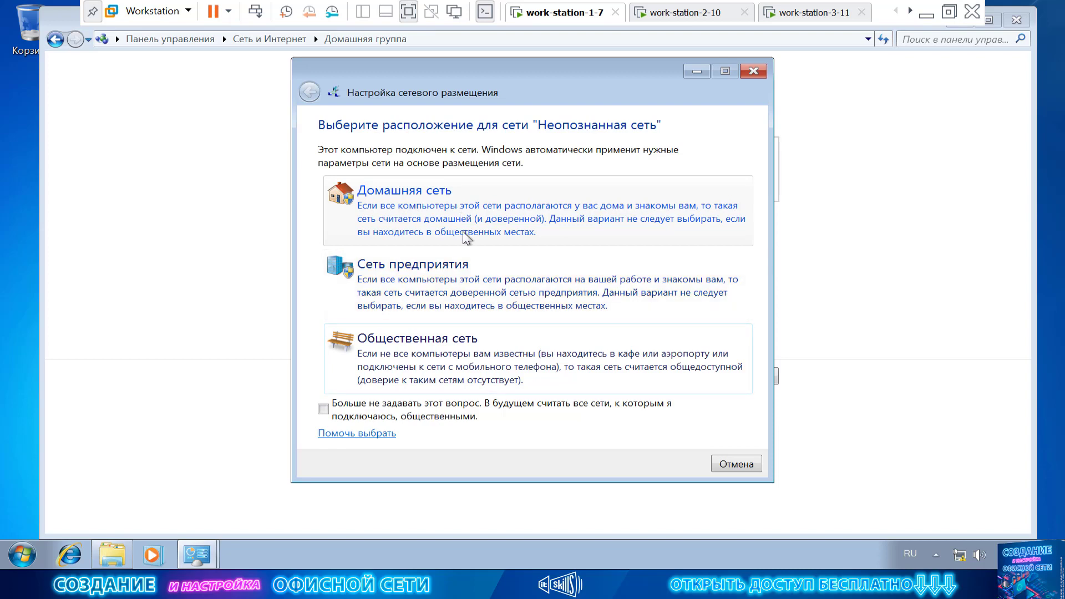
pyautogui.click(476, 292)
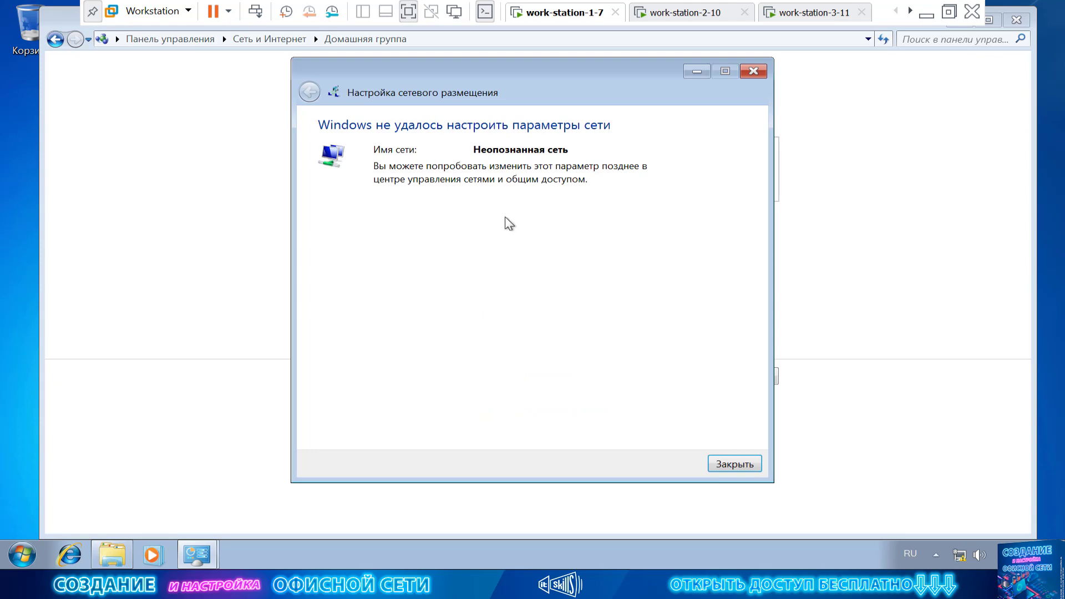
pyautogui.click(735, 464)
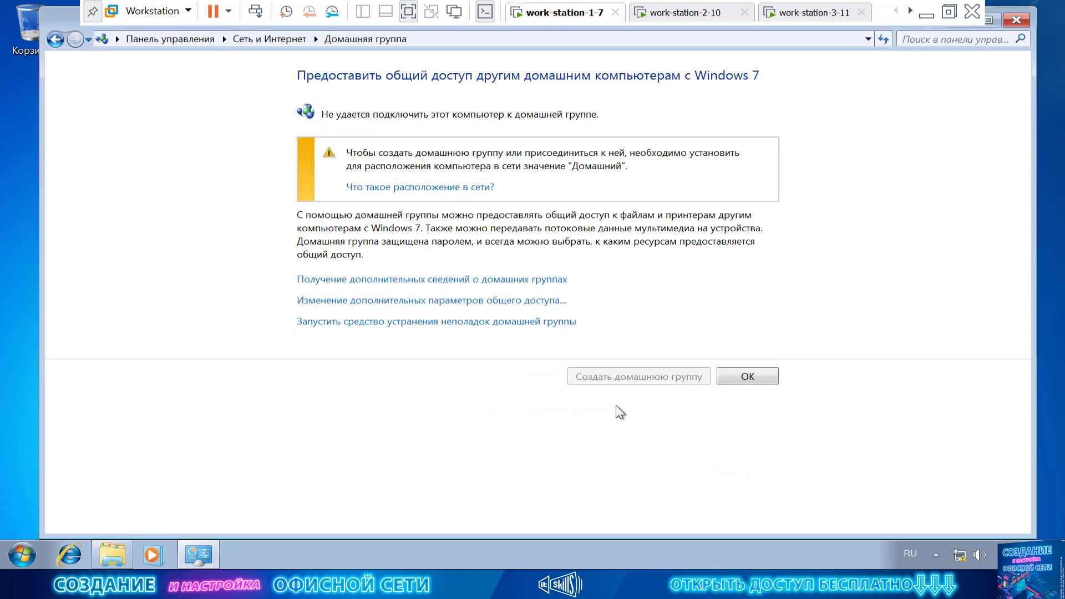
pyautogui.click(732, 382)
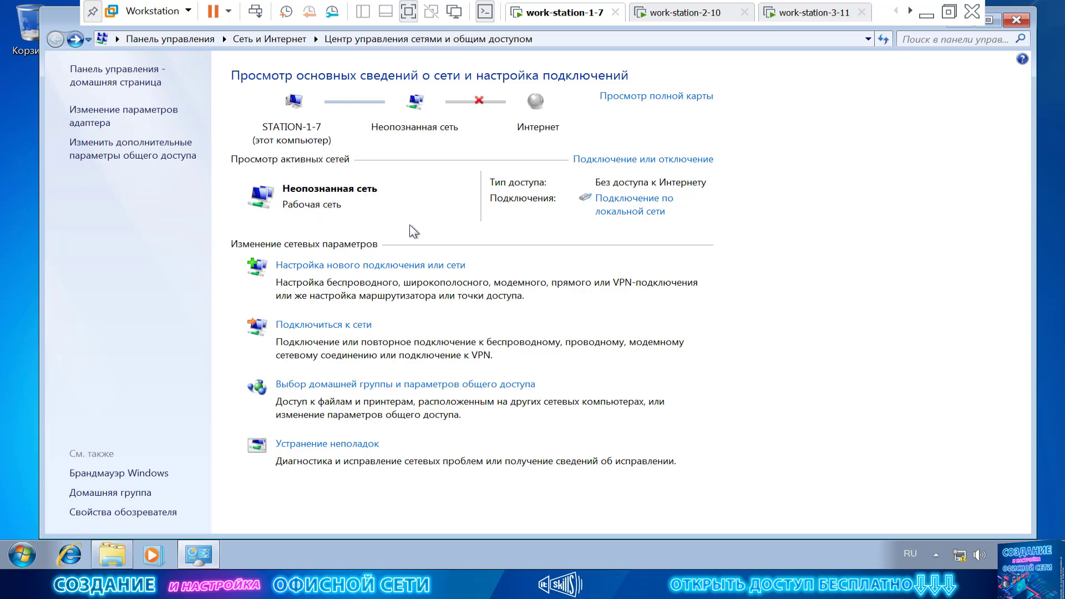
# Review the homegroup help and the advanced sharing settings for the current profile, and return to the Network and Sharing Center
pyautogui.click(481, 384)
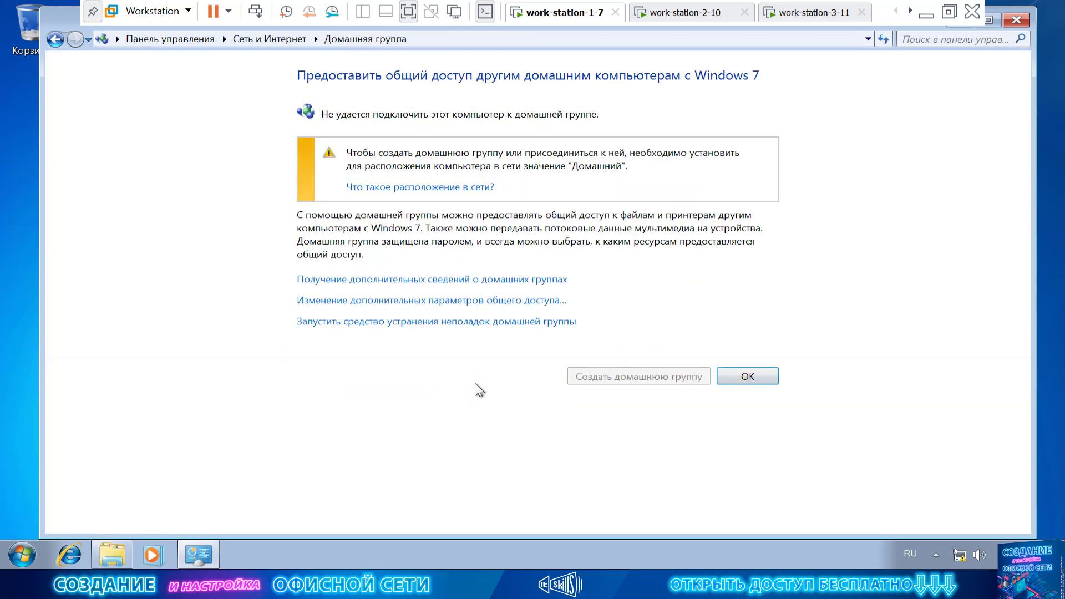
pyautogui.click(476, 281)
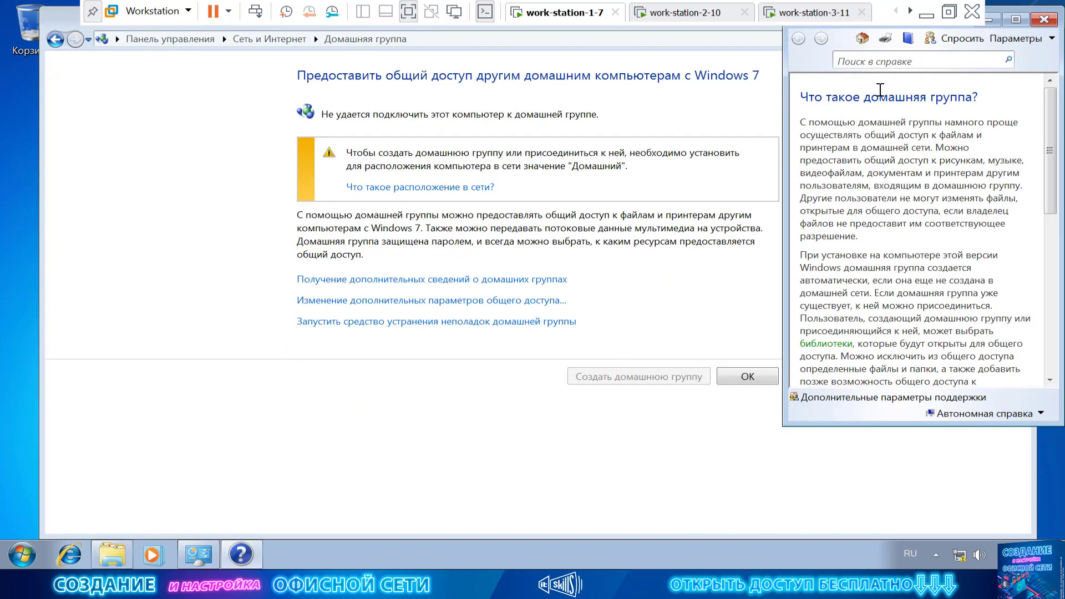
pyautogui.click(1044, 20)
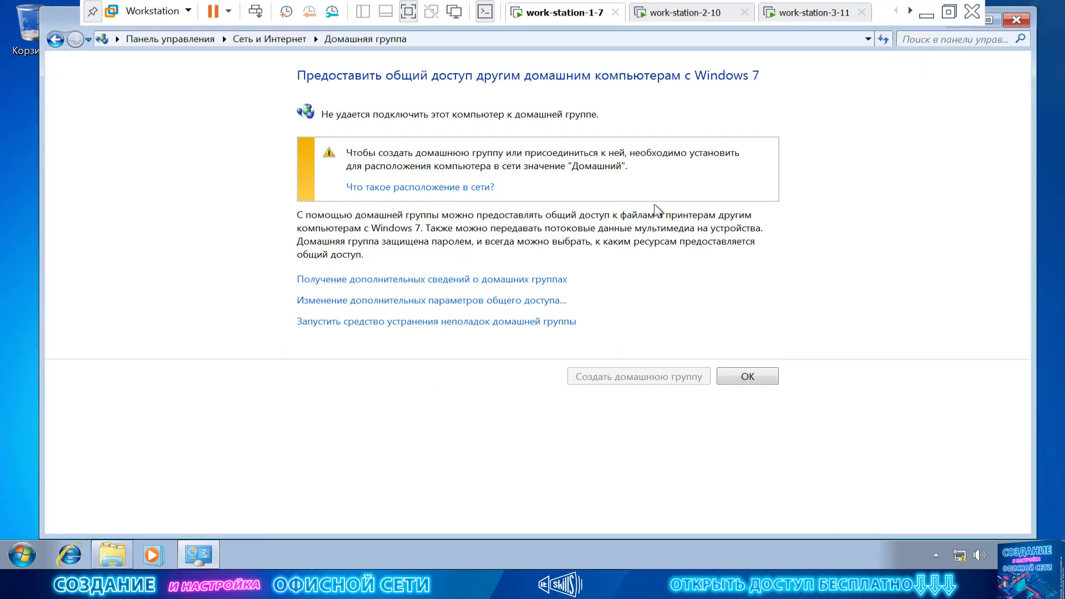
pyautogui.click(416, 310)
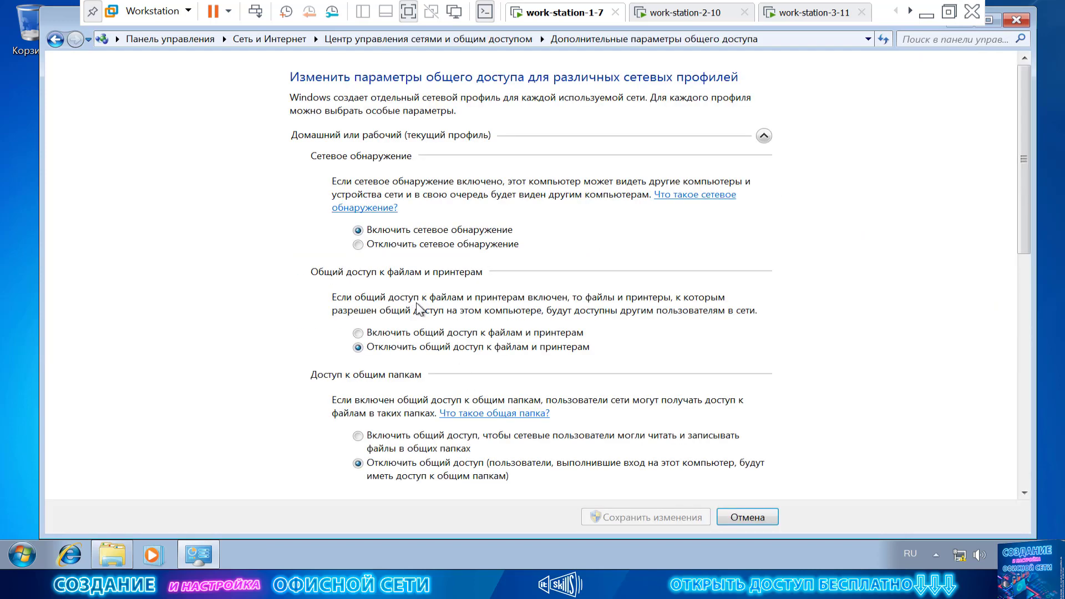
pyautogui.click(56, 40)
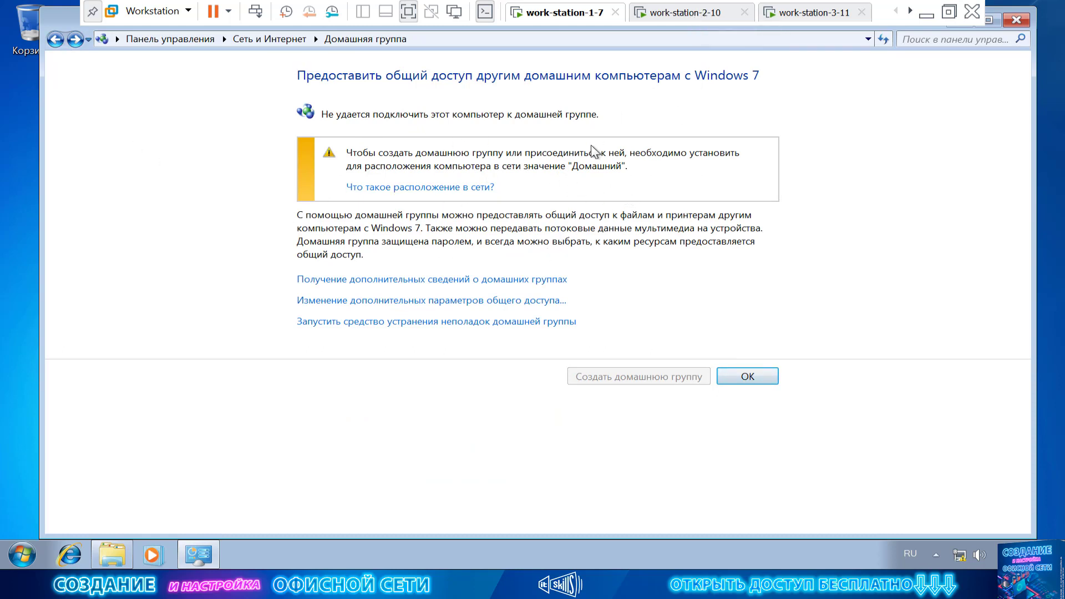
pyautogui.click(58, 39)
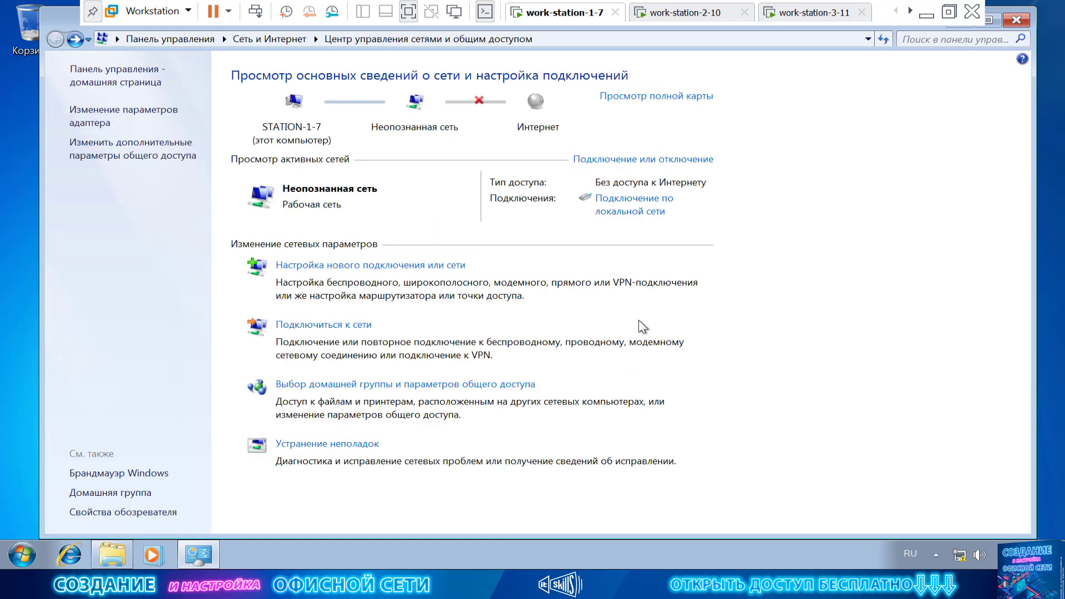
# Switch to work-station-2-10 and open its Network and Sharing Center
pyautogui.click(684, 15)
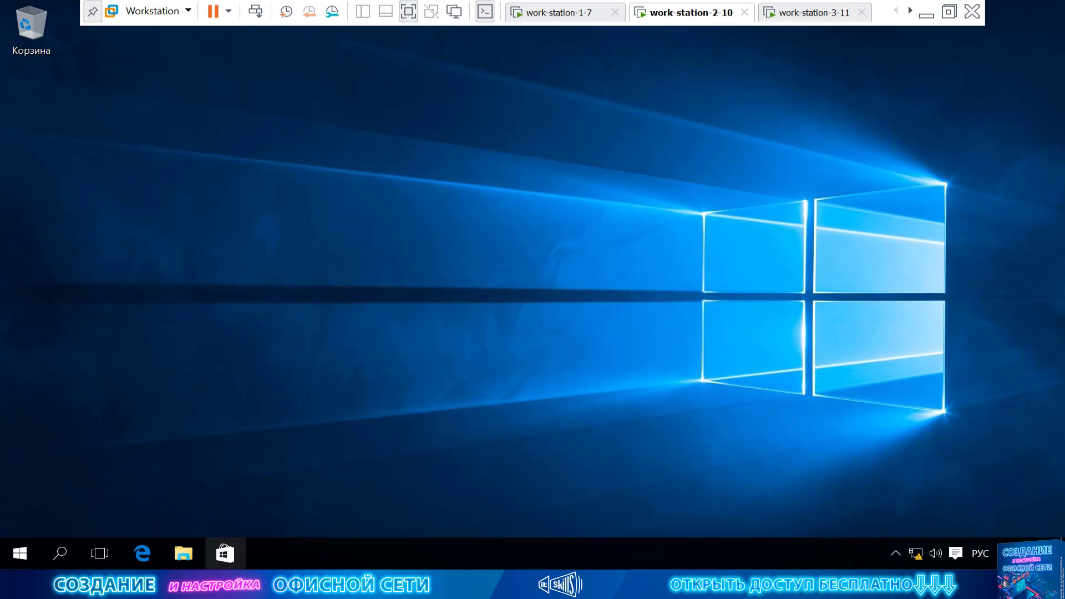
pyautogui.click(179, 554)
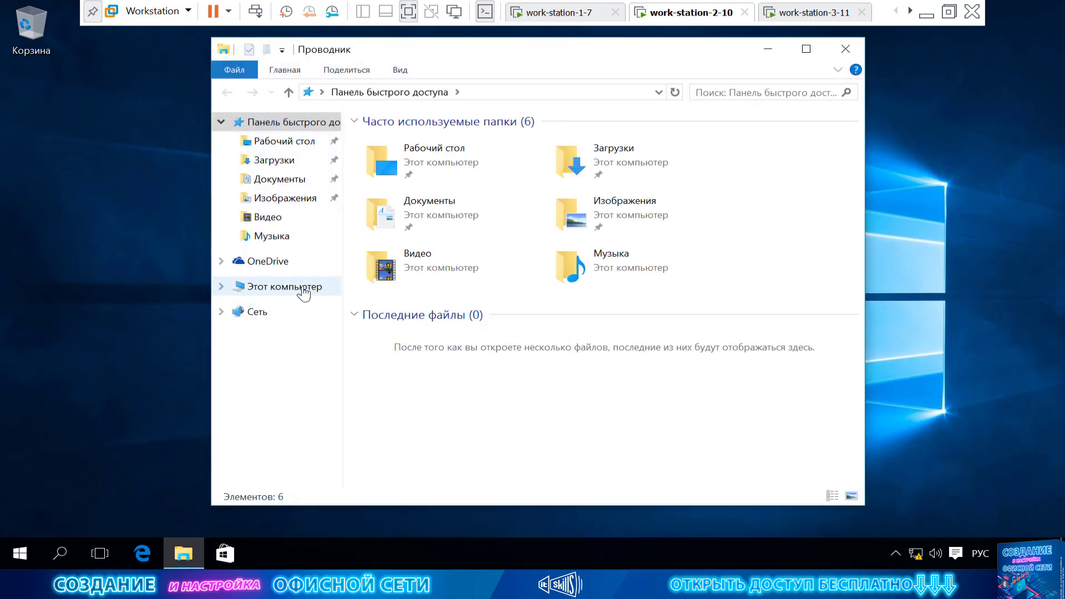
pyautogui.rightClick(915, 553)
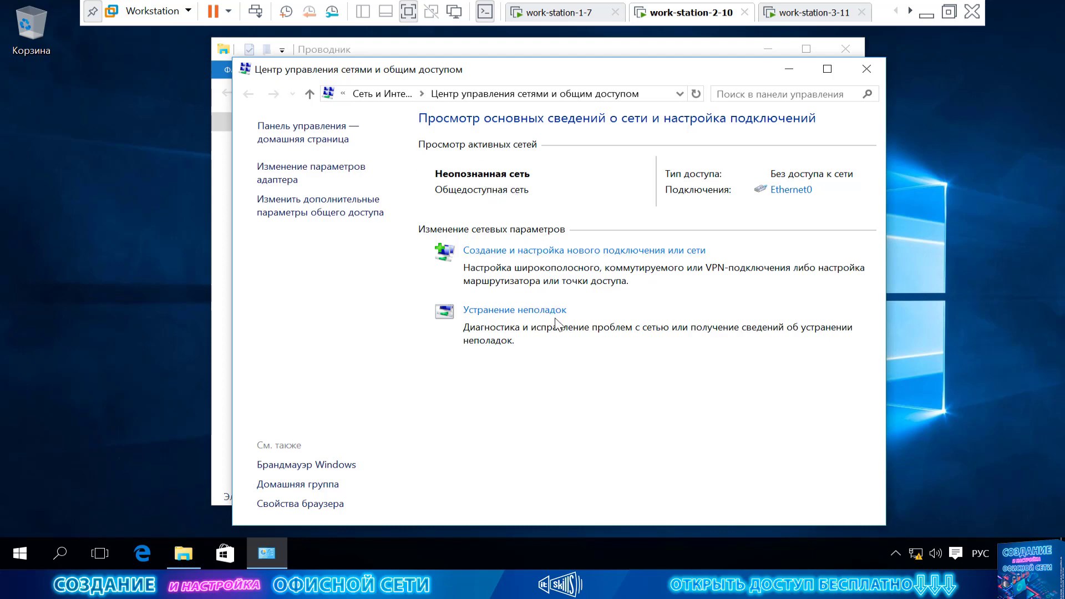
# Look at the new network setup option in the connection wizard, cancel it, and close the open windows on work-station-2-10
pyautogui.click(546, 250)
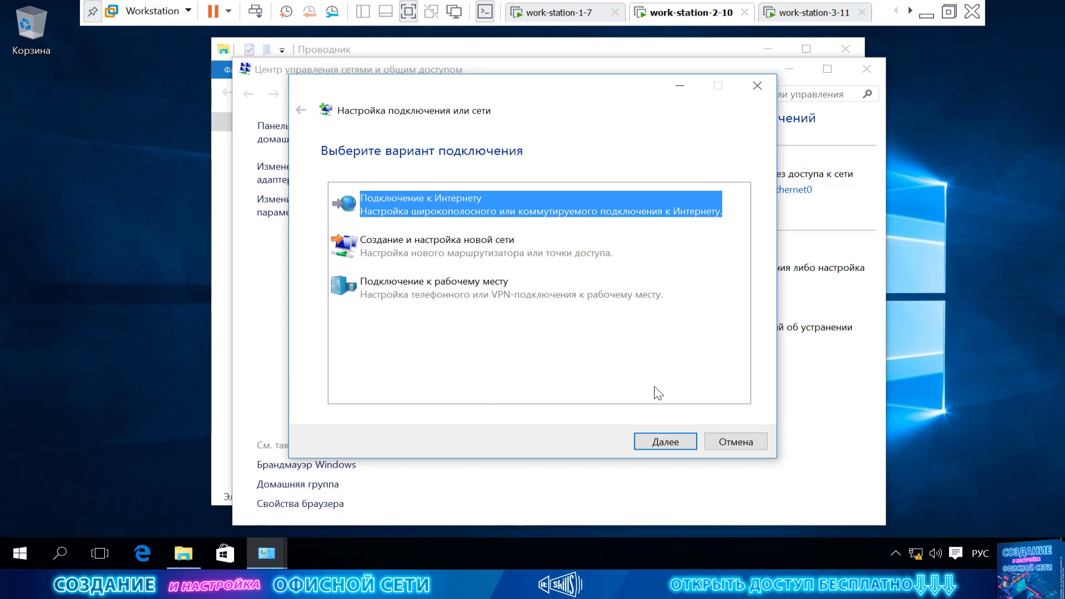
pyautogui.click(487, 247)
pyautogui.click(650, 444)
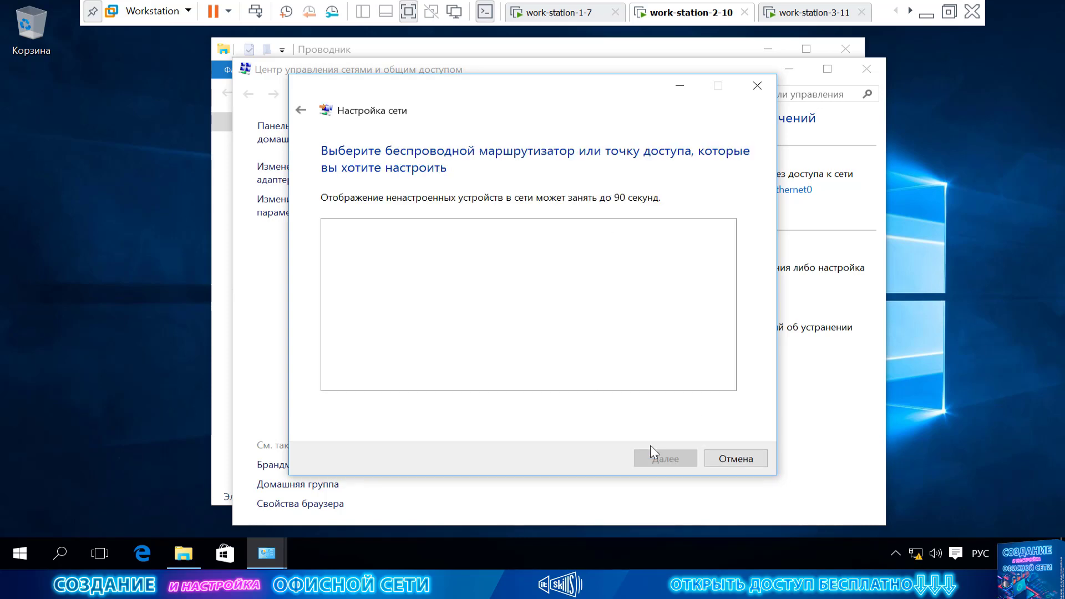
pyautogui.click(736, 458)
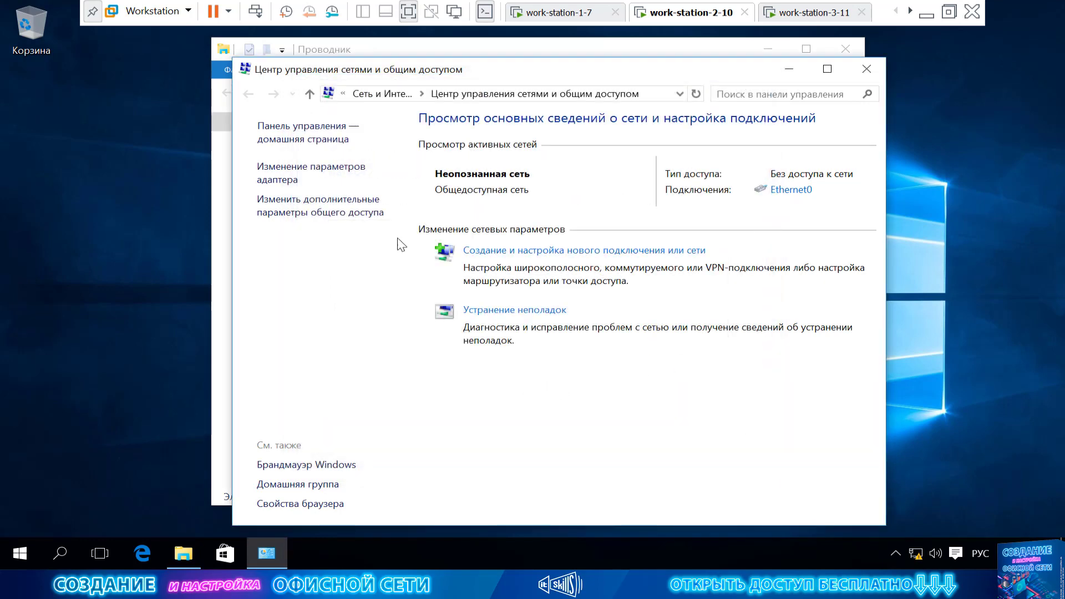
pyautogui.click(865, 67)
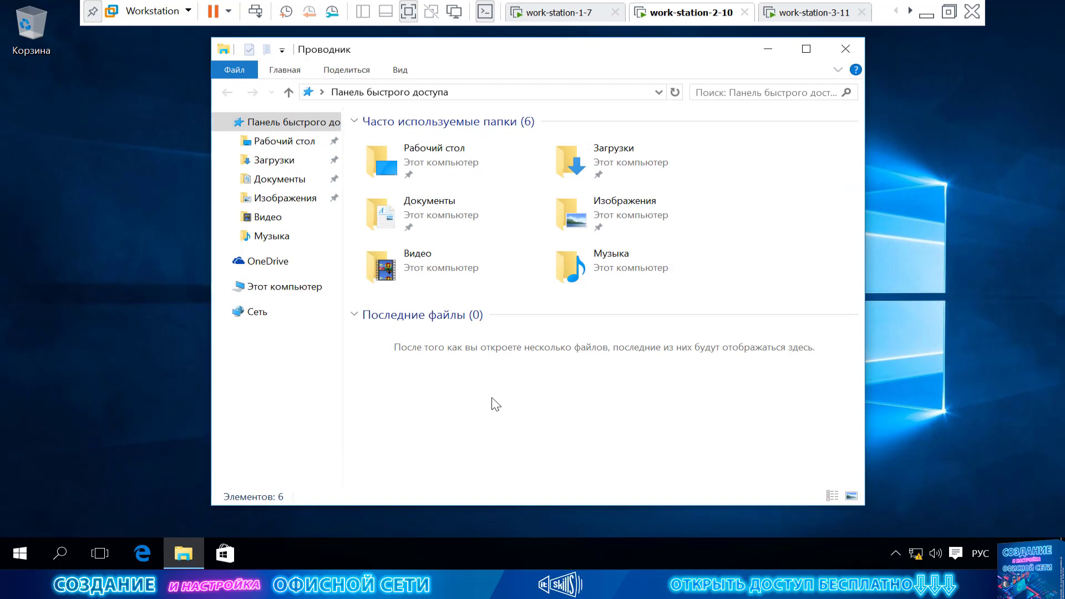
pyautogui.click(847, 48)
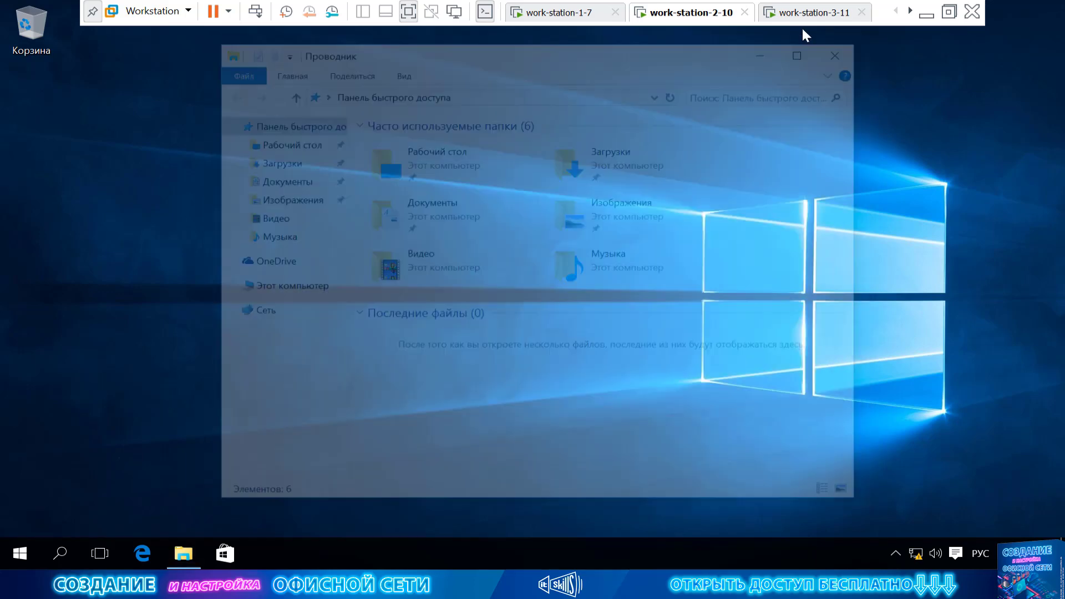
# Switch to work-station-3-11 and open Control Panel from File Explorer
pyautogui.click(807, 12)
pyautogui.click(570, 557)
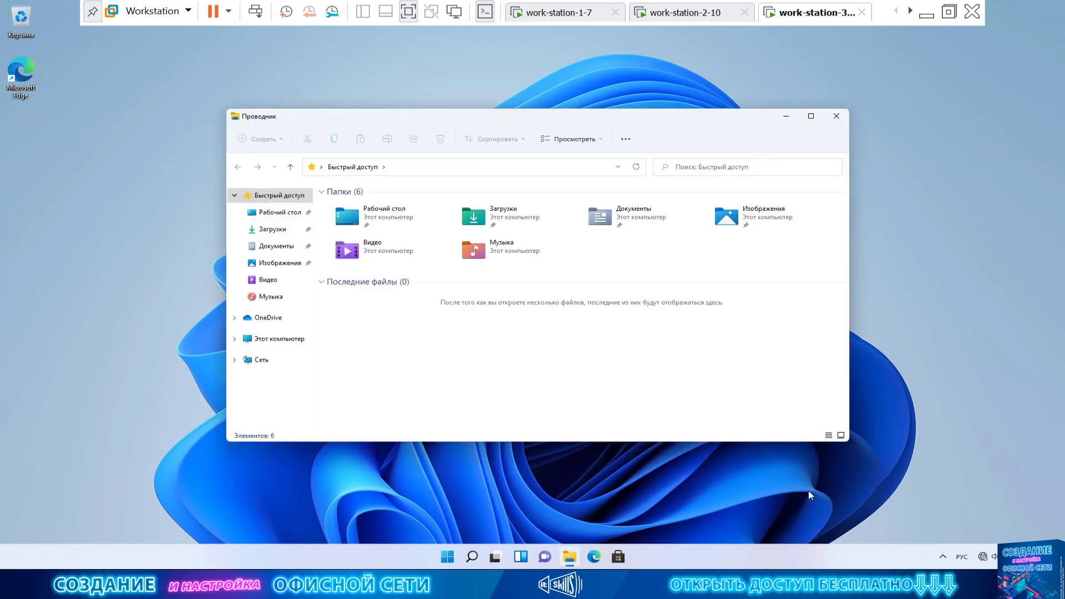
pyautogui.click(321, 167)
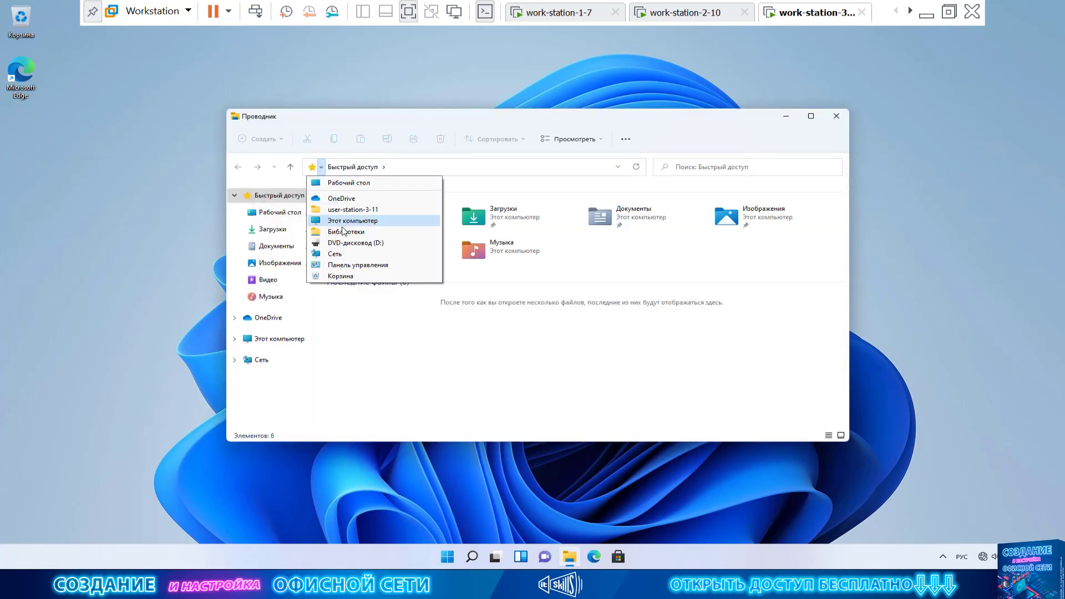
pyautogui.click(362, 276)
pyautogui.click(321, 167)
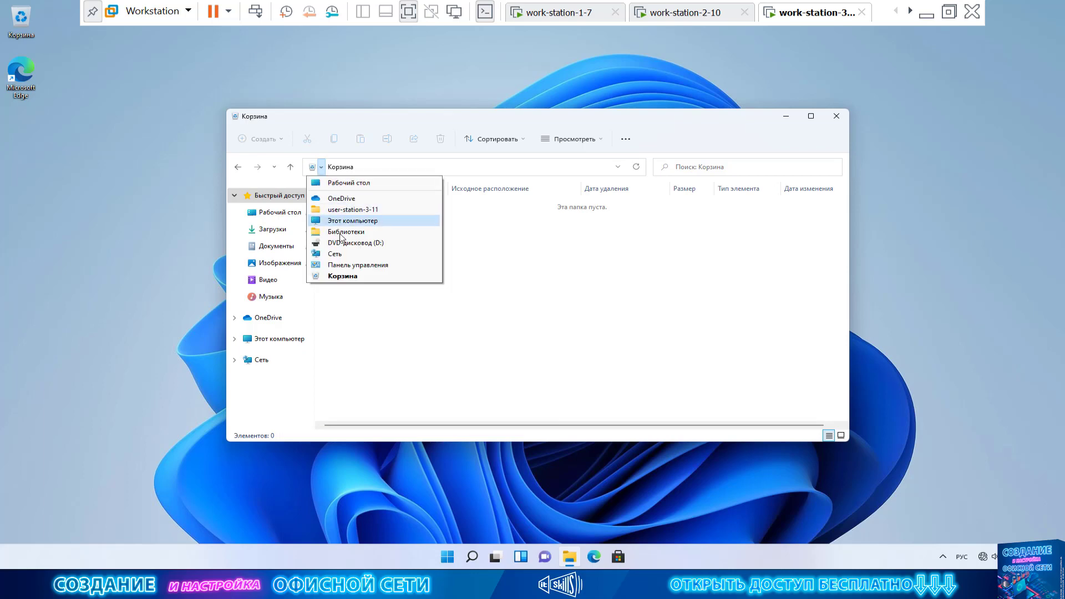
pyautogui.click(350, 265)
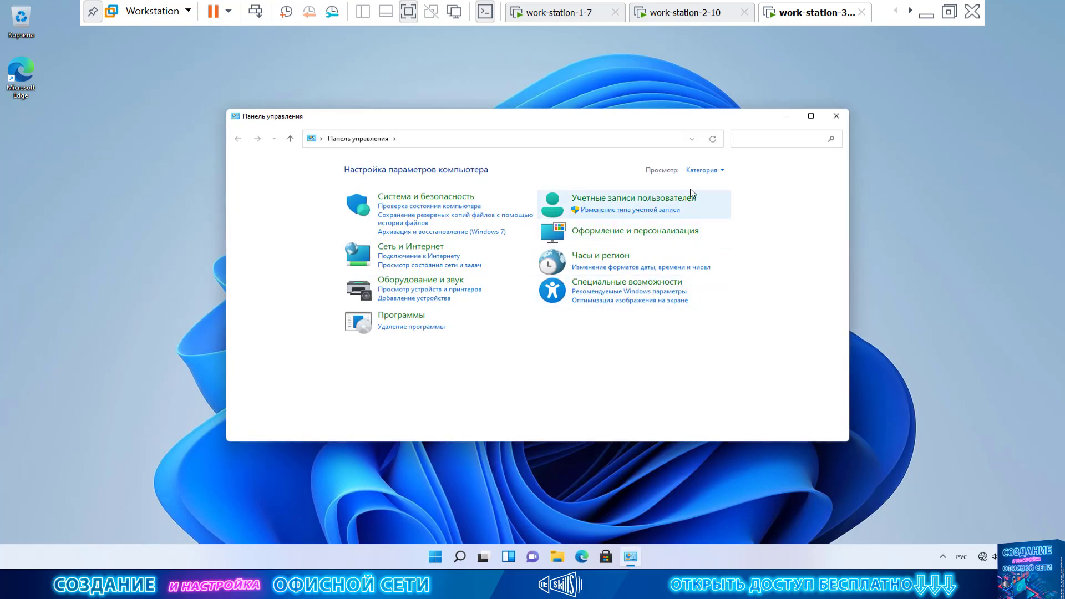
# Show the Control Panel items as small icons and open the Network and Sharing Center
pyautogui.click(704, 170)
pyautogui.click(721, 211)
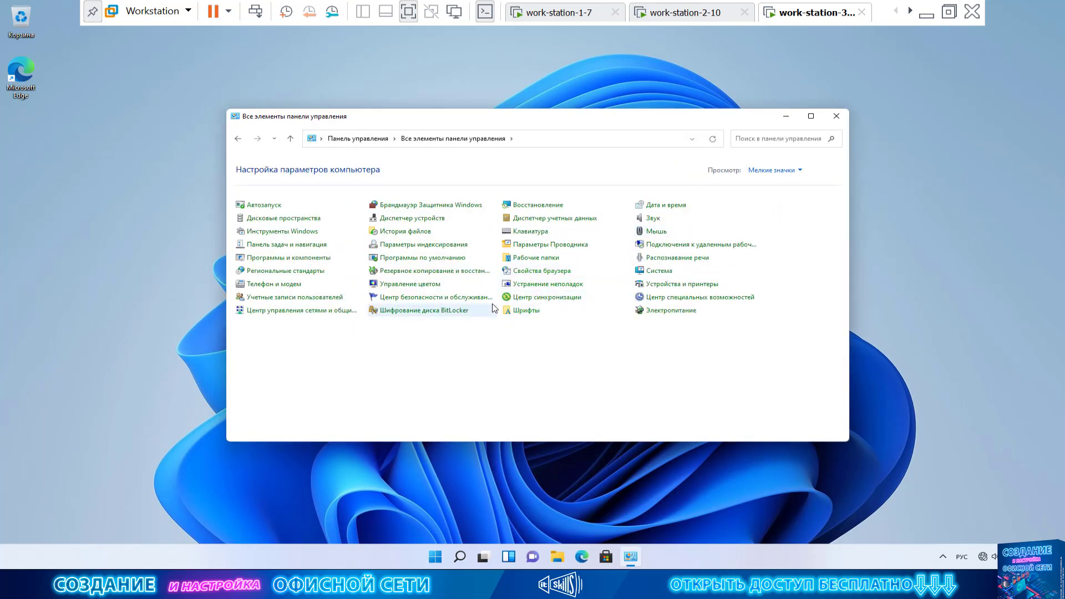
pyautogui.click(311, 314)
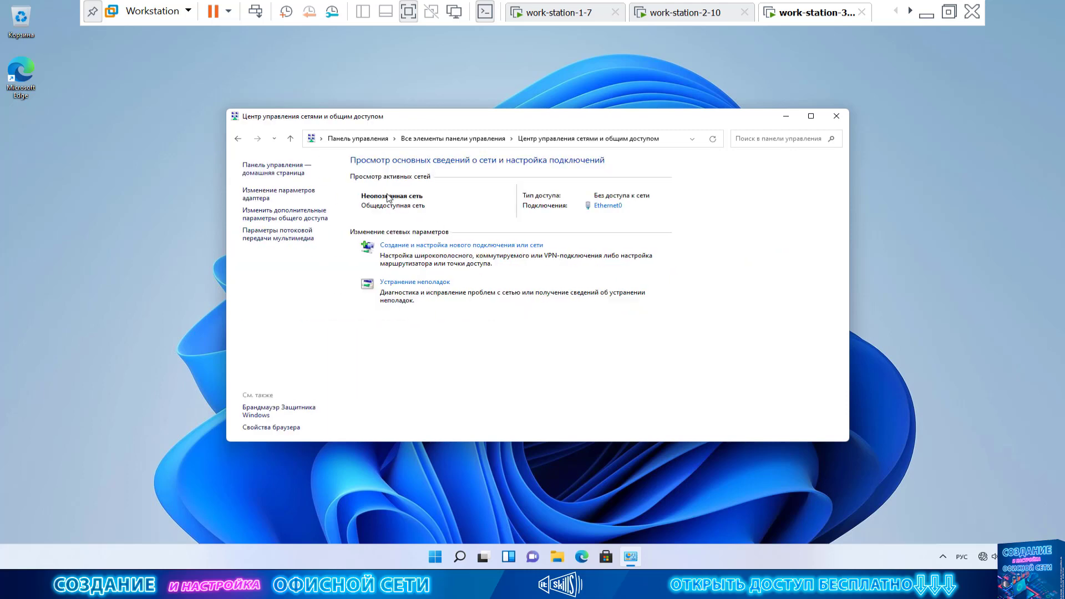
# Look at the new connection or network wizard, cancel it, and close the Network and Sharing Center on work-station-3-11
pyautogui.click(449, 246)
pyautogui.click(663, 379)
pyautogui.click(836, 116)
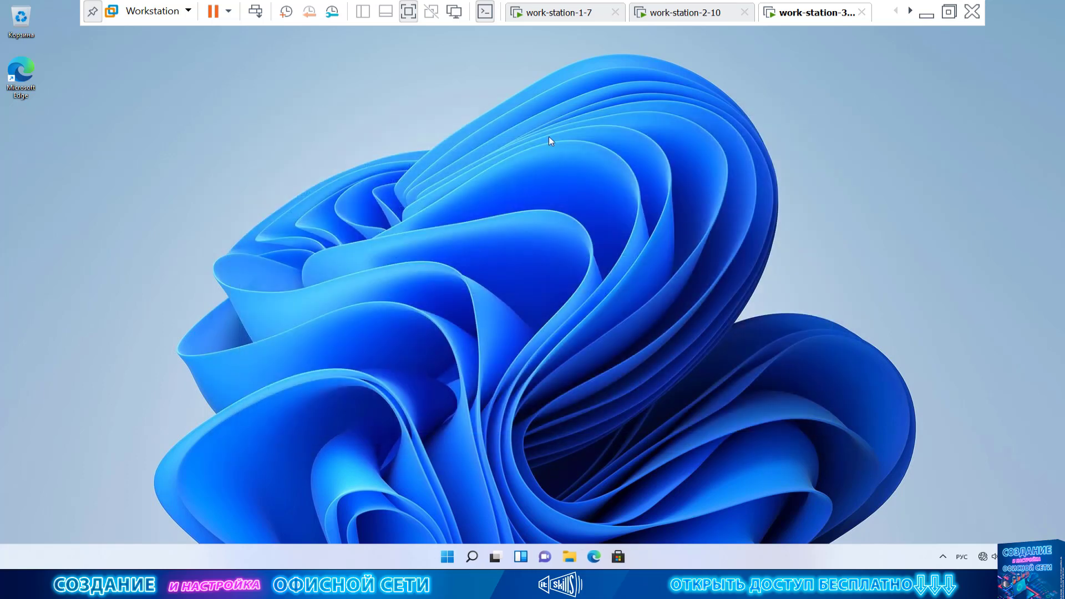
# Refresh the network list on work-station-1-7 and turn on network discovery and file sharing
pyautogui.click(561, 12)
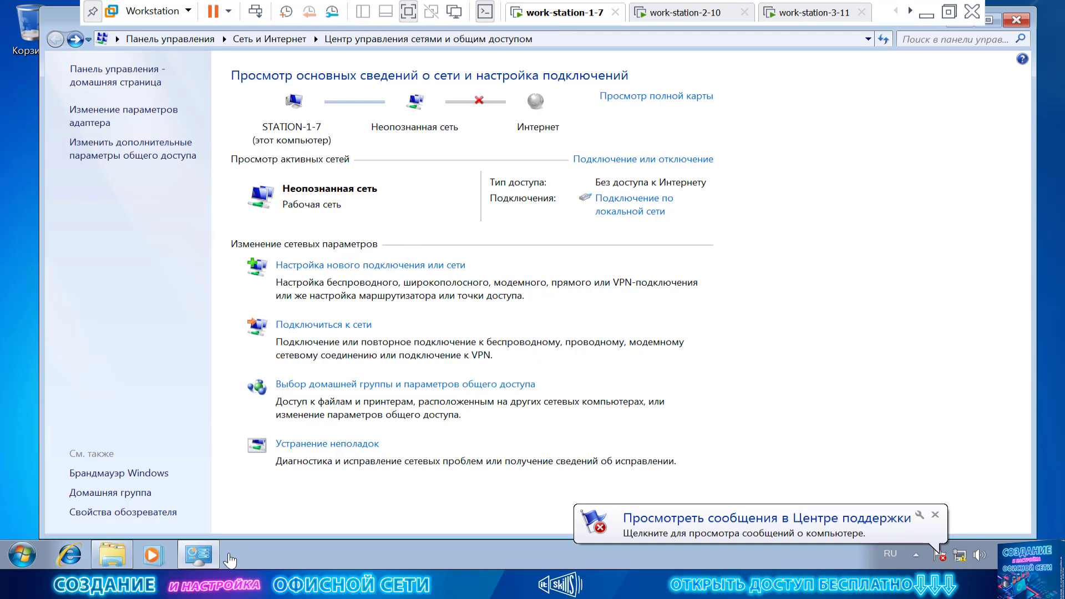
pyautogui.click(116, 554)
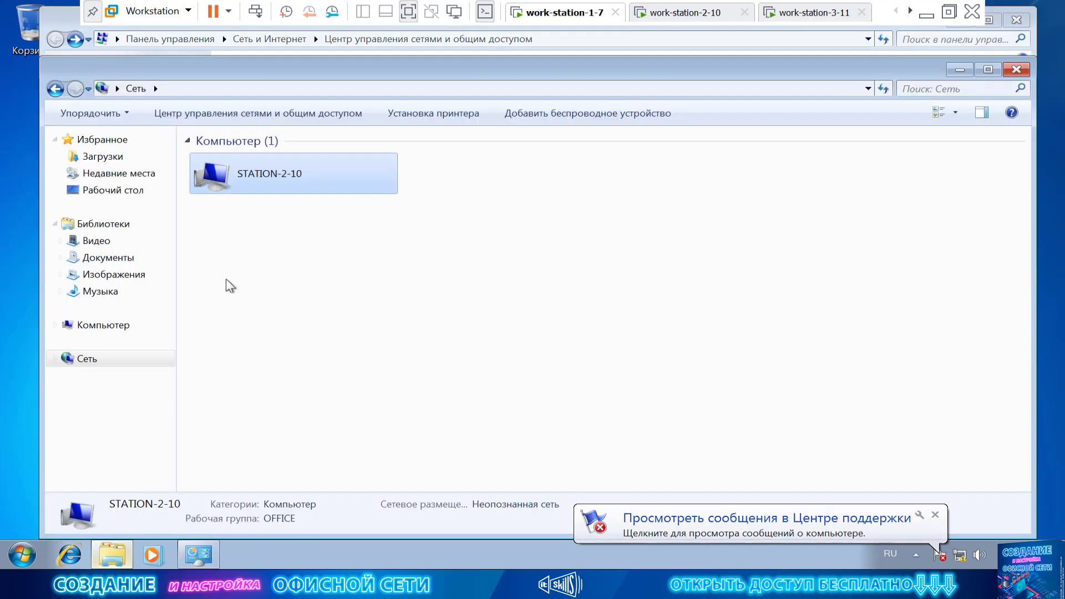
pyautogui.rightClick(276, 249)
pyautogui.click(339, 295)
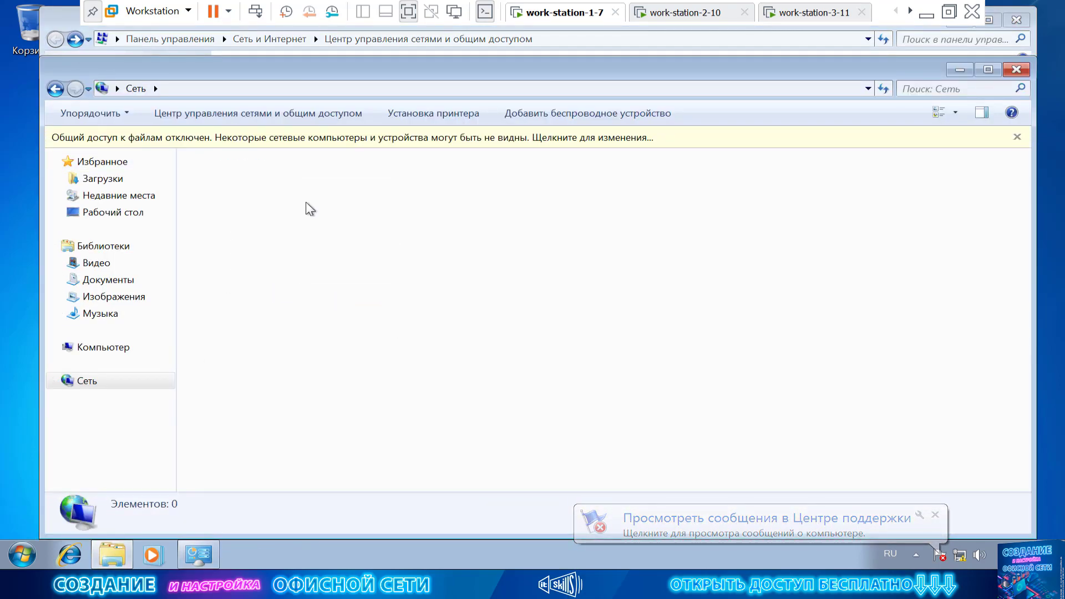
pyautogui.click(333, 142)
pyautogui.click(338, 148)
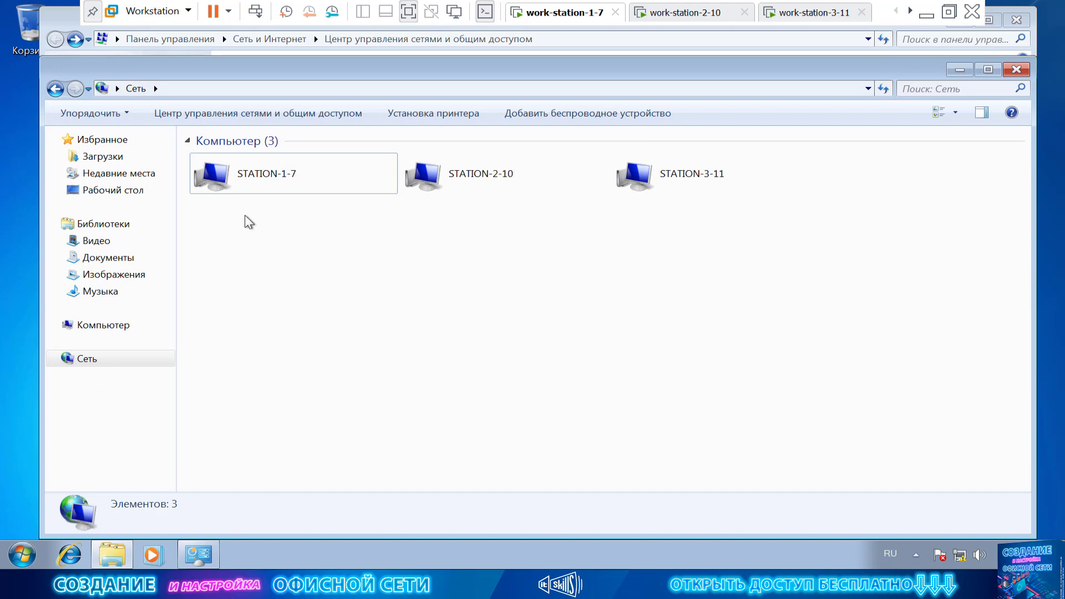
# Examine the details of STATION-1-7, STATION-2-10 and STATION-3-11 in the network list on work-station-1-7
pyautogui.click(426, 183)
pyautogui.click(706, 191)
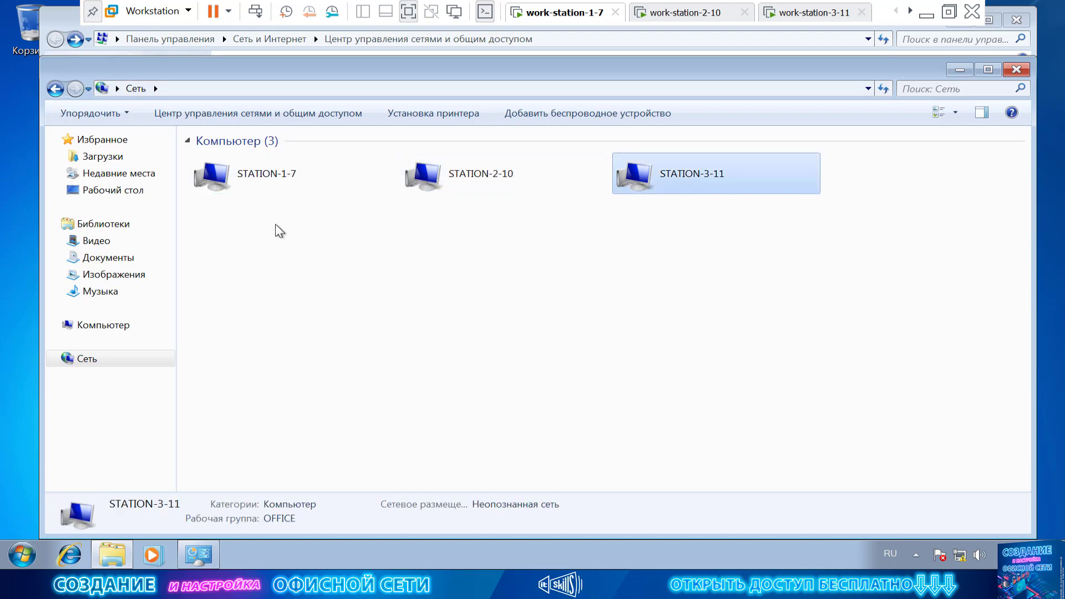
pyautogui.click(704, 13)
pyautogui.click(552, 16)
pyautogui.click(254, 185)
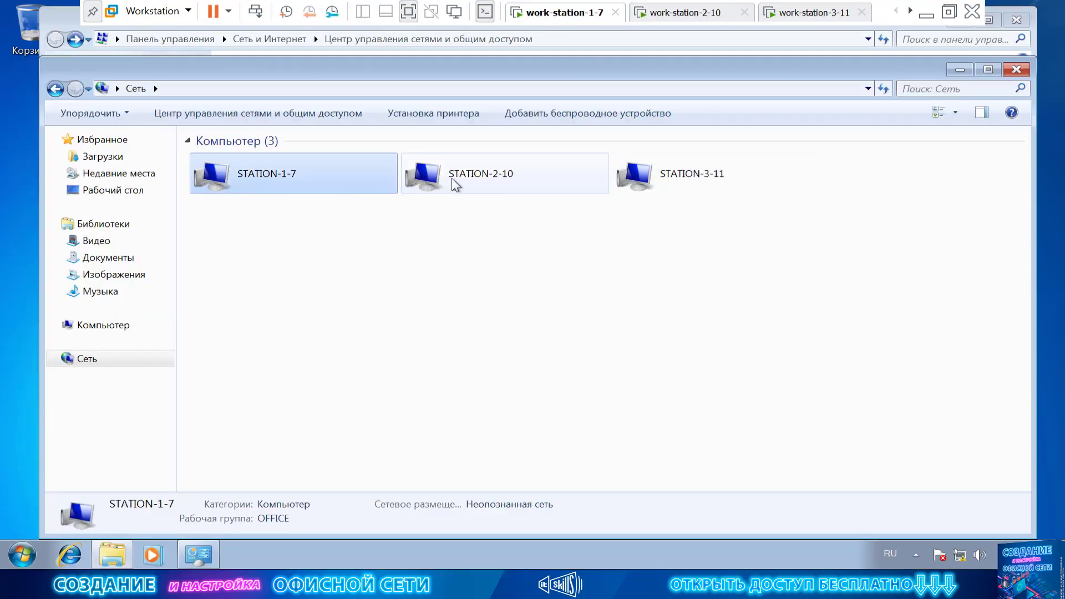
pyautogui.click(656, 185)
pyautogui.click(603, 338)
# Try to open STATION-3-11 and STATION-2-10 from work-station-1-7, cancelling each network credentials request
pyautogui.click(687, 175)
pyautogui.doubleClick(687, 175)
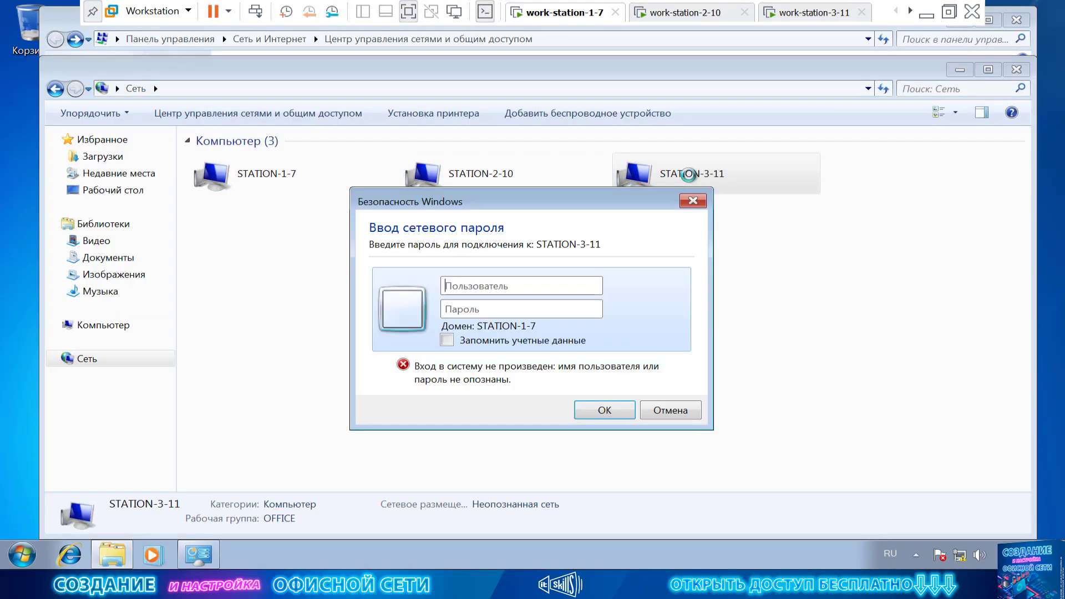
pyautogui.click(691, 410)
pyautogui.click(487, 176)
pyautogui.doubleClick(486, 177)
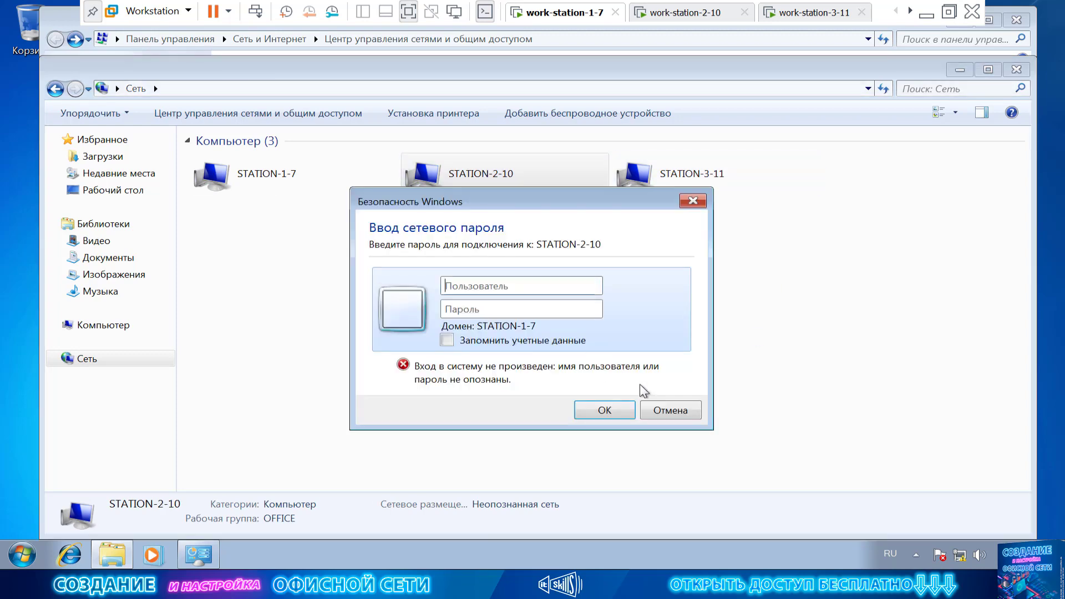
pyautogui.click(671, 410)
# Switch to work-station-2-10, show the network computers in File Explorer and refresh the list
pyautogui.click(671, 12)
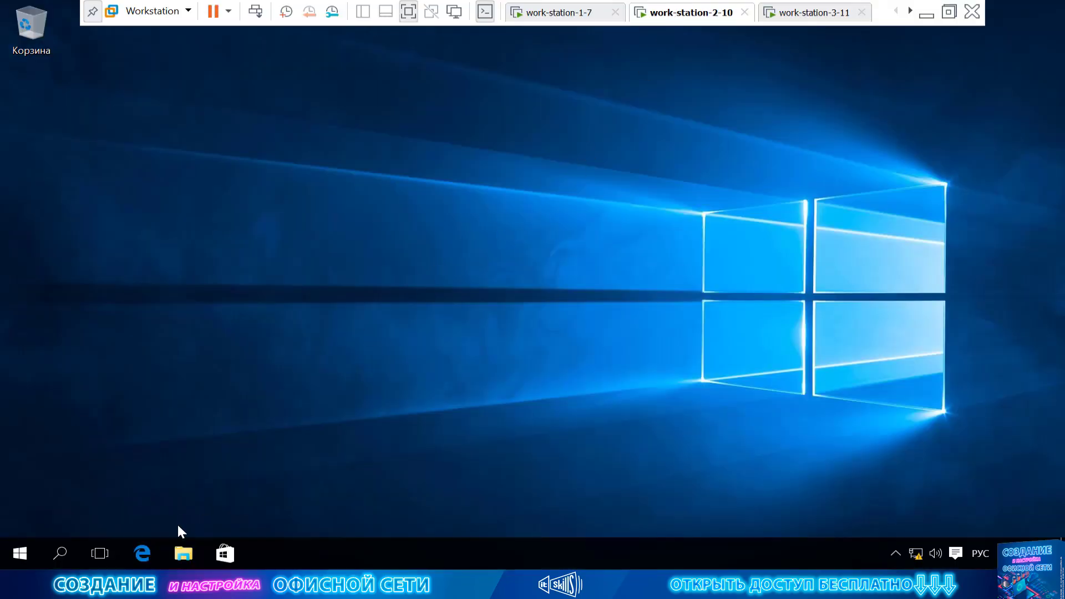
pyautogui.click(183, 554)
pyautogui.click(262, 312)
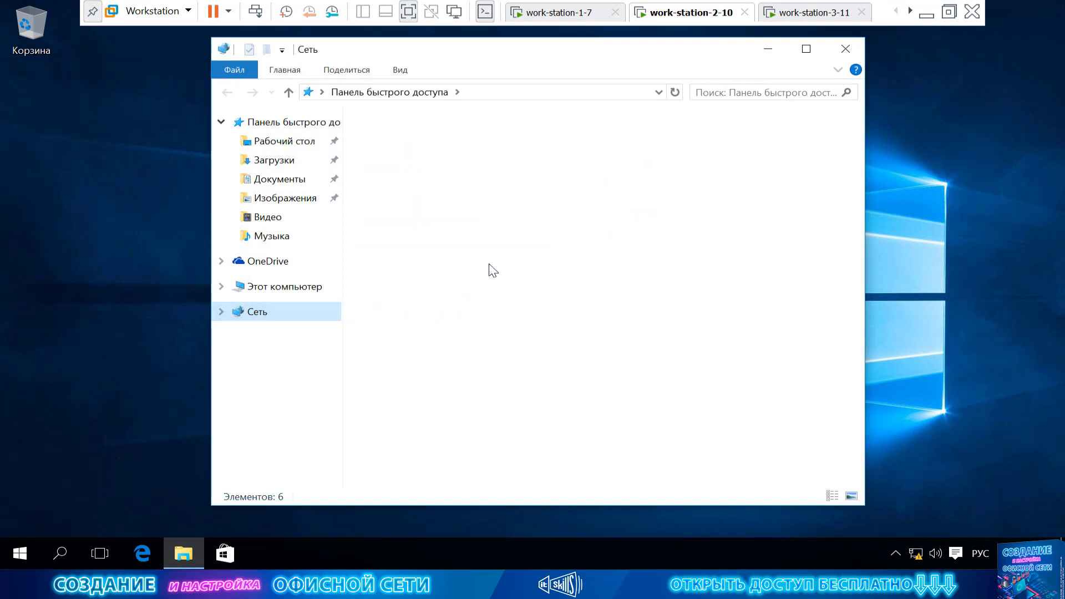
pyautogui.rightClick(584, 214)
pyautogui.click(643, 278)
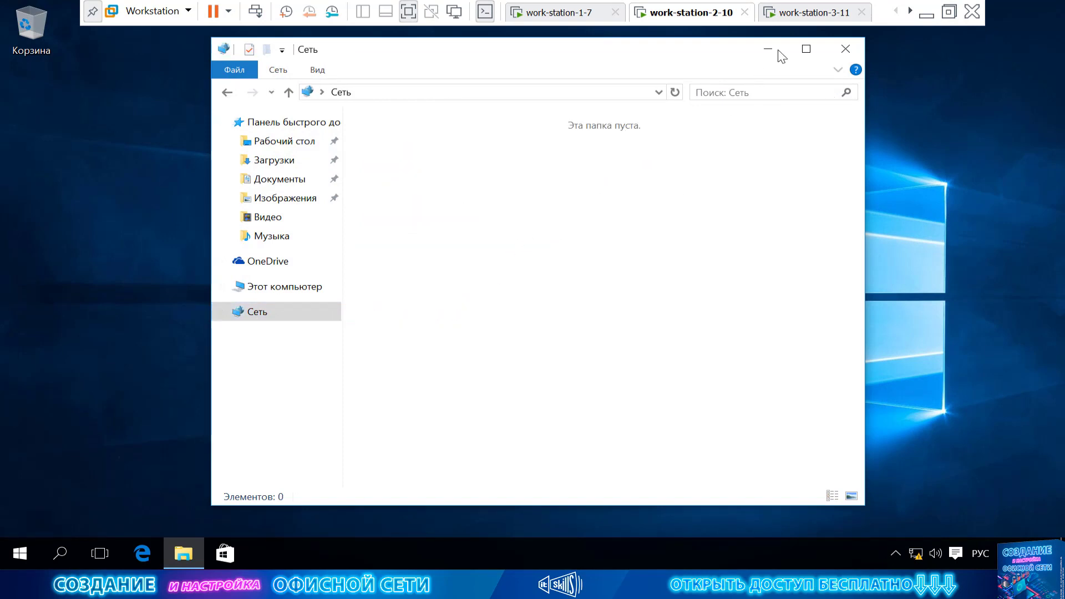
# Switch to work-station-3-11 and show the network computers in File Explorer
pyautogui.click(805, 14)
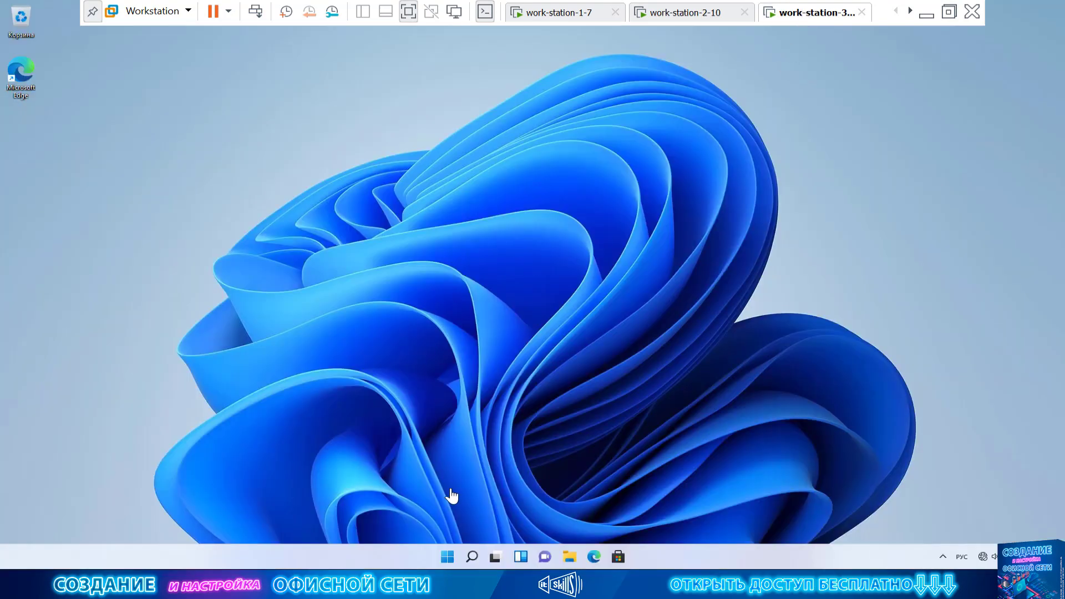
pyautogui.click(570, 557)
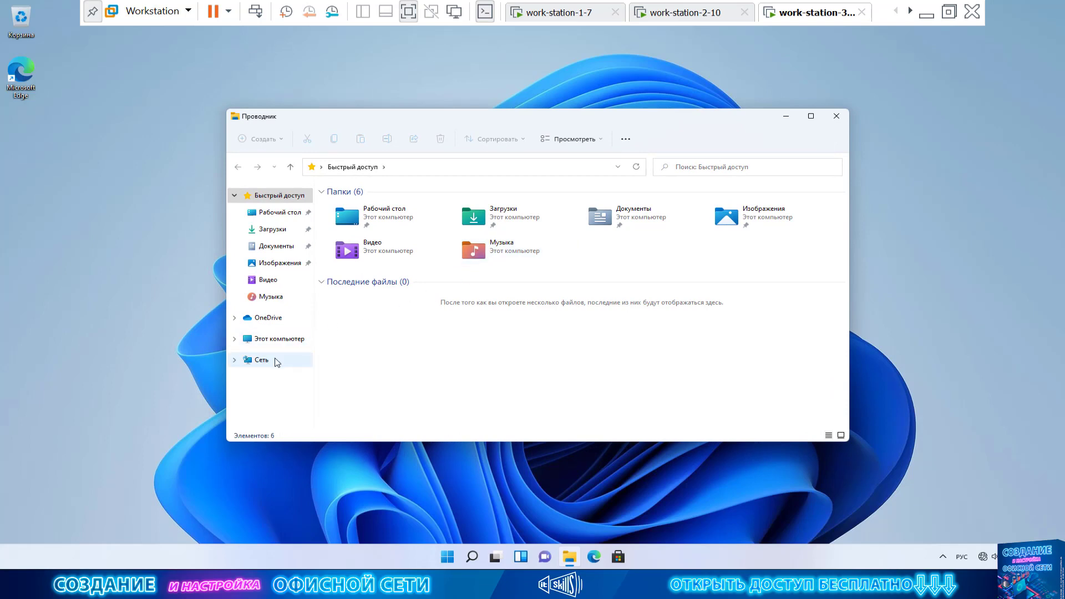
pyautogui.click(277, 362)
# Return to work-station-2-10 and try to open STATION-1-7 and STATION-3-11, cancelling each network credentials request
pyautogui.click(715, 8)
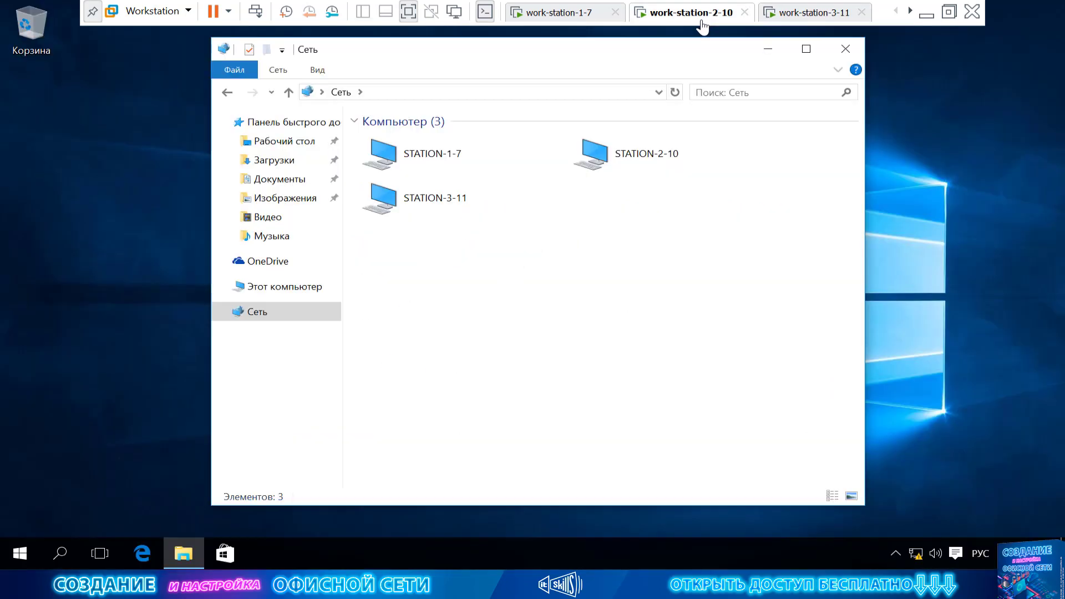
pyautogui.click(428, 162)
pyautogui.doubleClick(428, 162)
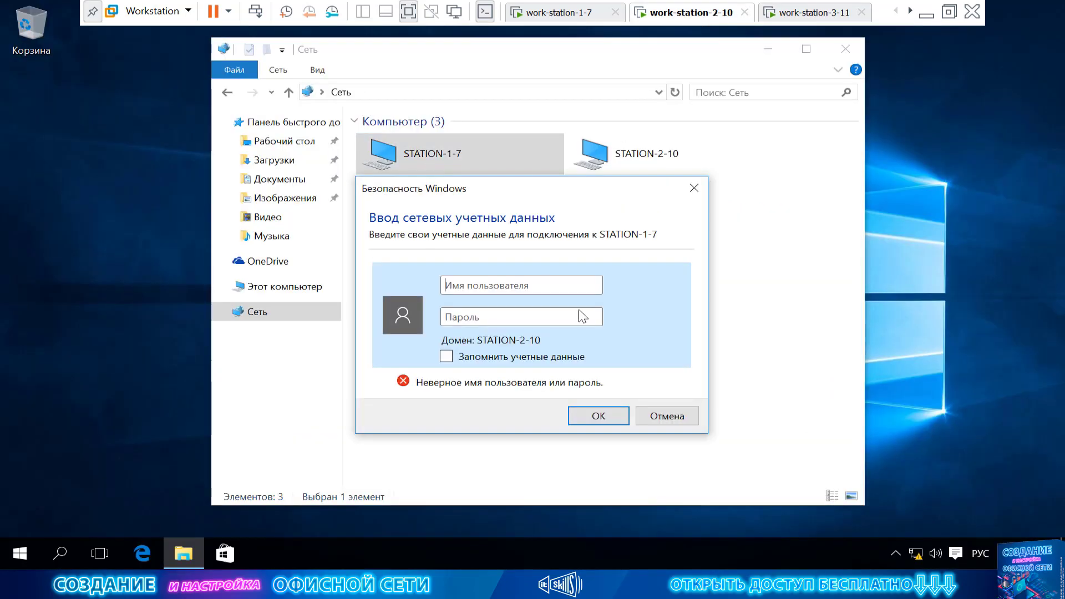
pyautogui.click(665, 414)
pyautogui.doubleClick(438, 210)
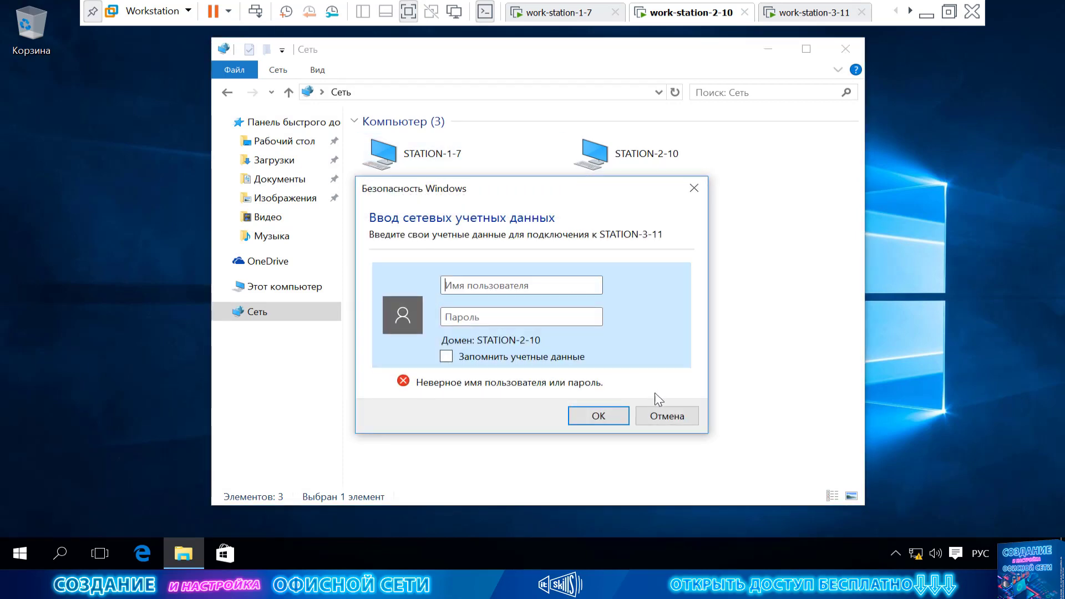
pyautogui.click(668, 416)
# Switch back to work-station-3-11 to check its list of network computers
pyautogui.click(799, 12)
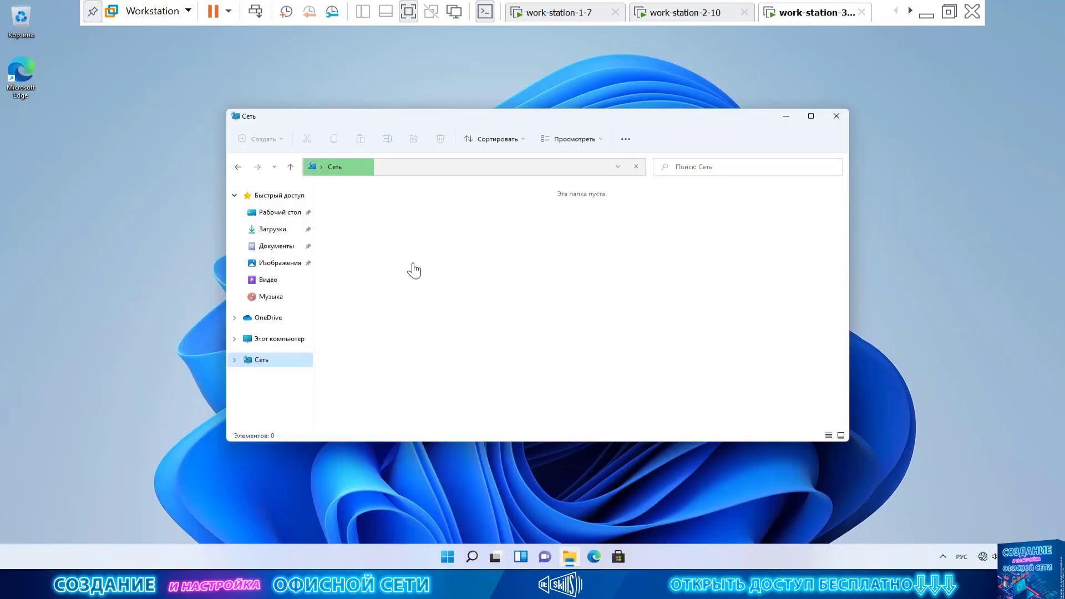